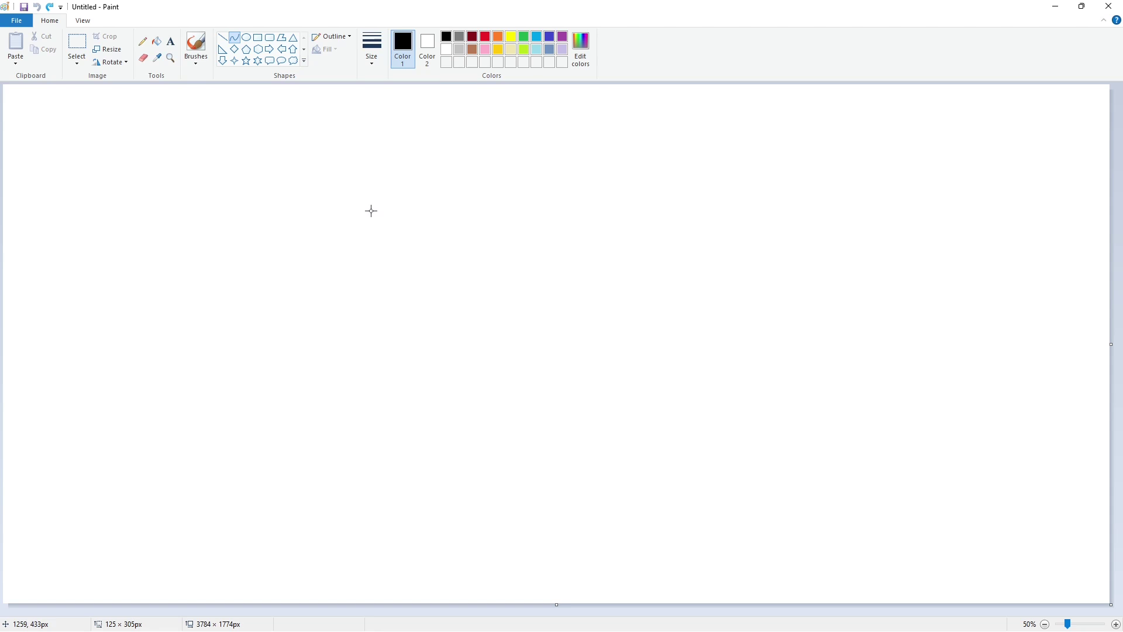
# Outline a hollow block letter J in black on the blank canvas with the Line and Curve tools.
pyautogui.click(437, 220)
pyautogui.click(222, 37)
pyautogui.hotkey('ctrl', 'z')
pyautogui.click(234, 37)
pyautogui.moveTo(372, 211)
pyautogui.mouseDown()
pyautogui.moveTo(357, 278)
pyautogui.moveTo(376, 284)
pyautogui.mouseUp()
pyautogui.moveTo(396, 213)
pyautogui.mouseDown()
pyautogui.moveTo(359, 299)
pyautogui.moveTo(406, 305)
pyautogui.mouseUp()
pyautogui.hotkey('ctrl', 'z')
pyautogui.moveTo(399, 214); pyautogui.dragTo(404, 308)
pyautogui.click(222, 37)
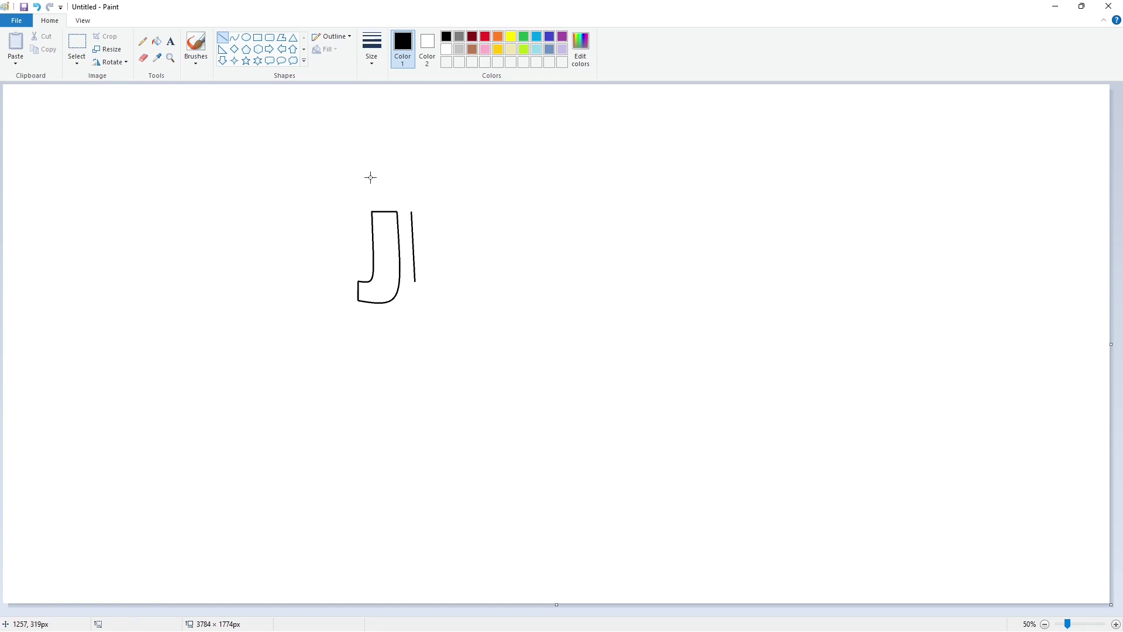
# Outline a hollow block letter U beside the J, with rounded outer and inner bottom curves.
pyautogui.click(235, 36)
pyautogui.moveTo(414, 281); pyautogui.dragTo(467, 306)
pyautogui.hotkey('ctrl', 'z')
pyautogui.hotkey('ctrl', 'z')
pyautogui.moveTo(412, 212)
pyautogui.mouseDown()
pyautogui.moveTo(414, 272)
pyautogui.moveTo(462, 286)
pyautogui.moveTo(415, 290)
pyautogui.moveTo(474, 272)
pyautogui.moveTo(413, 303)
pyautogui.moveTo(472, 308)
pyautogui.moveTo(477, 212)
pyautogui.moveTo(454, 212)
pyautogui.moveTo(454, 265)
pyautogui.mouseUp()
pyautogui.click(435, 301)
pyautogui.click(484, 292)
pyautogui.hotkey('ctrl', 'z')
pyautogui.click(222, 37)
pyautogui.click(235, 36)
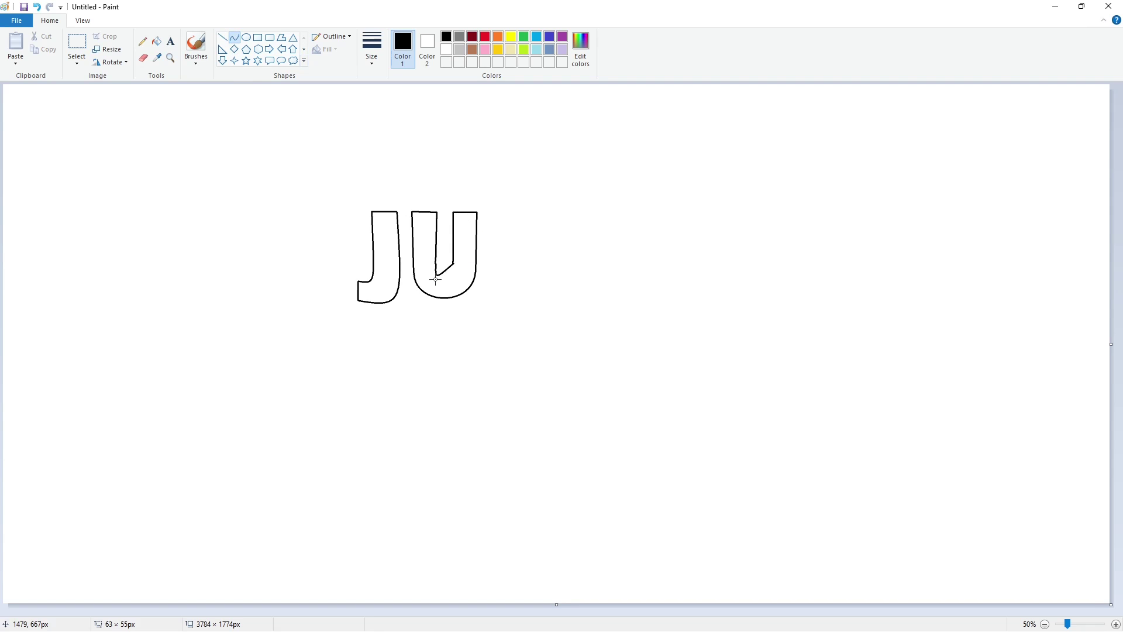
# Draw a purple guide line about 1611 px long beneath the letters, rising slightly by about 63 px.
pyautogui.click(562, 36)
pyautogui.click(222, 37)
pyautogui.moveTo(351, 308); pyautogui.dragTo(823, 290)
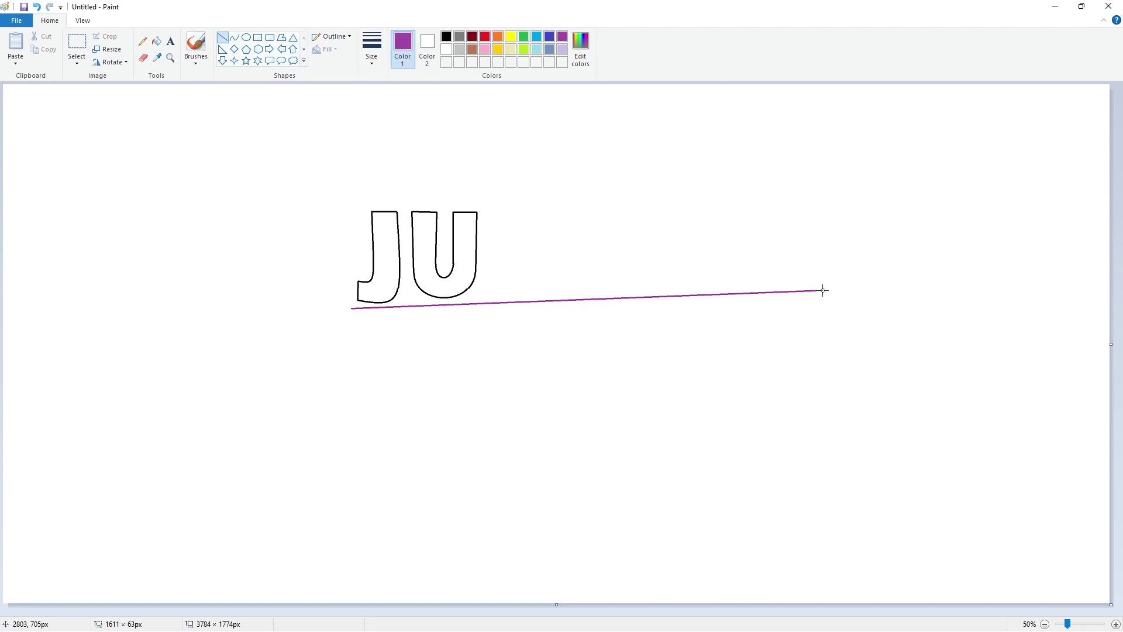
pyautogui.click(842, 333)
# Outline a black hollow block letter N with straight lines after the U, resting above the purple guide.
pyautogui.click(447, 36)
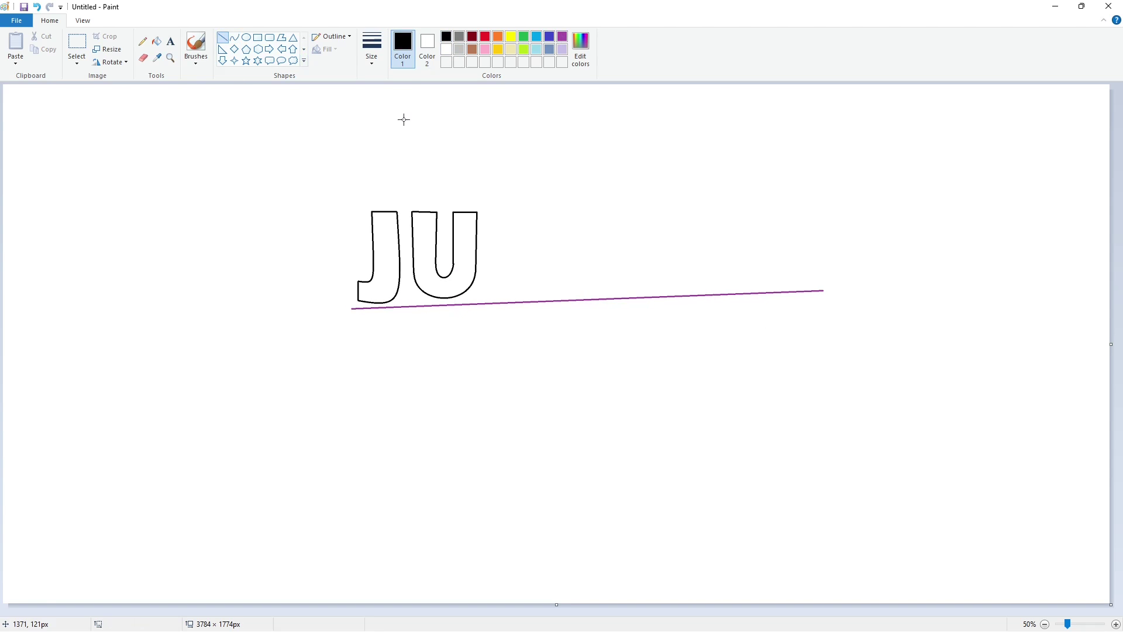
pyautogui.moveTo(492, 209); pyautogui.dragTo(493, 292)
pyautogui.moveTo(512, 253); pyautogui.dragTo(515, 251)
pyautogui.moveTo(515, 252); pyautogui.dragTo(543, 290)
pyautogui.moveTo(492, 209)
pyautogui.mouseDown()
pyautogui.moveTo(512, 209)
pyautogui.moveTo(539, 248)
pyautogui.mouseUp()
pyautogui.moveTo(564, 289); pyautogui.dragTo(562, 211)
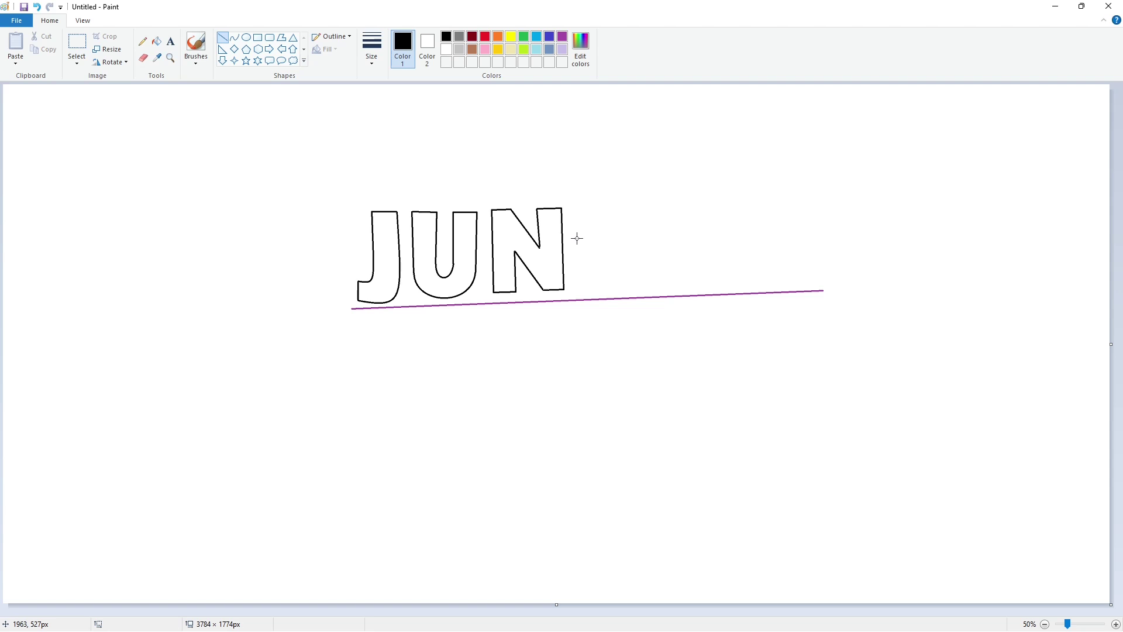
# Draw the round outer contour of a block letter G after the N with curves, open at its right side.
pyautogui.click(234, 37)
pyautogui.moveTo(619, 221); pyautogui.dragTo(623, 192)
pyautogui.moveTo(585, 217); pyautogui.dragTo(575, 202)
pyautogui.click(761, 251)
pyautogui.moveTo(575, 246); pyautogui.dragTo(624, 291)
pyautogui.moveTo(600, 268); pyautogui.dragTo(575, 273)
pyautogui.moveTo(582, 280)
pyautogui.mouseDown()
pyautogui.moveTo(583, 297)
pyautogui.moveTo(643, 248)
pyautogui.moveTo(696, 274)
pyautogui.mouseUp()
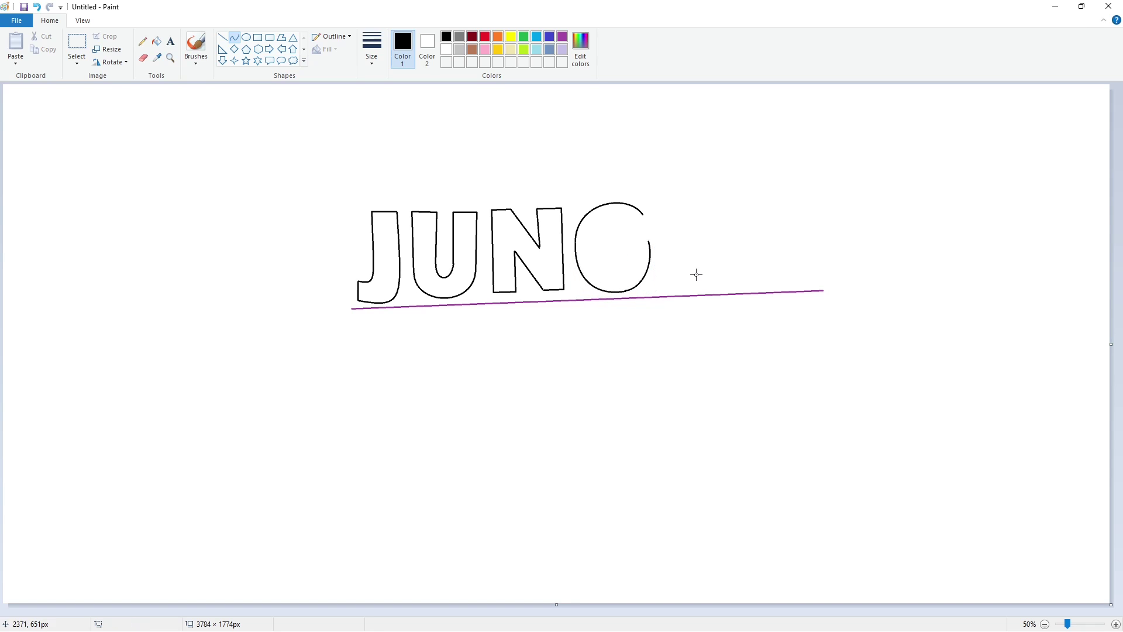
# Complete the G with its rounded upper tip, inner curve and straight-edged crossbar.
pyautogui.click(235, 37)
pyautogui.moveTo(646, 220)
pyautogui.mouseDown()
pyautogui.moveTo(597, 247)
pyautogui.moveTo(613, 217)
pyautogui.mouseUp()
pyautogui.moveTo(599, 229)
pyautogui.mouseDown()
pyautogui.moveTo(594, 221)
pyautogui.moveTo(600, 267)
pyautogui.moveTo(616, 282)
pyautogui.mouseUp()
pyautogui.click(652, 233)
pyautogui.click(222, 37)
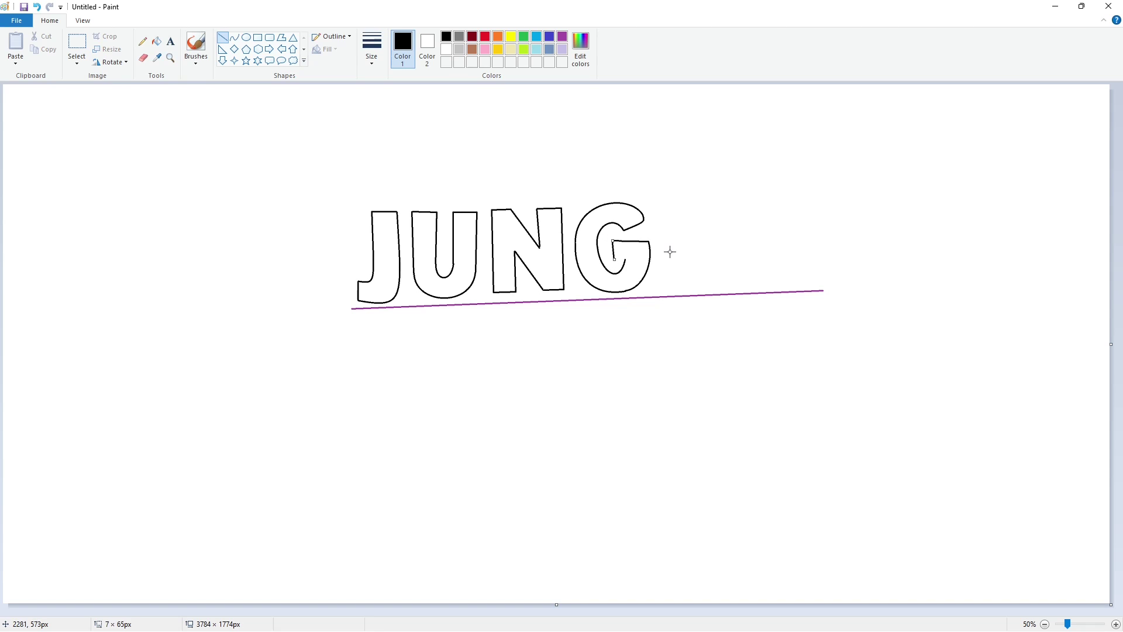
pyautogui.moveTo(614, 259); pyautogui.dragTo(624, 259)
# Outline the hollow block letters L and E with straight lines to finish the word JUNGLE.
pyautogui.moveTo(656, 206)
pyautogui.mouseDown()
pyautogui.moveTo(662, 287)
pyautogui.moveTo(706, 286)
pyautogui.moveTo(672, 203)
pyautogui.moveTo(682, 265)
pyautogui.moveTo(703, 265)
pyautogui.mouseUp()
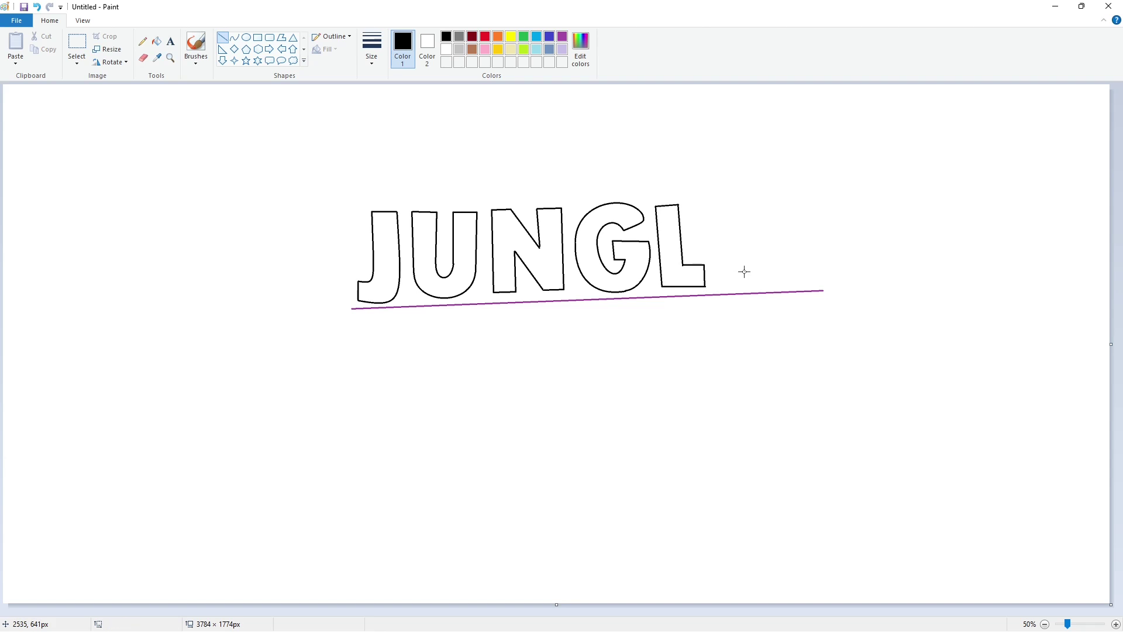
pyautogui.moveTo(718, 204); pyautogui.dragTo(718, 288)
pyautogui.moveTo(718, 204); pyautogui.dragTo(763, 205)
pyautogui.moveTo(718, 288)
pyautogui.mouseDown()
pyautogui.moveTo(764, 289)
pyautogui.moveTo(762, 269)
pyautogui.moveTo(737, 270)
pyautogui.mouseUp()
pyautogui.moveTo(762, 219); pyautogui.dragTo(762, 219)
pyautogui.moveTo(759, 235)
pyautogui.mouseDown()
pyautogui.moveTo(758, 253)
pyautogui.moveTo(737, 255)
pyautogui.moveTo(737, 272)
pyautogui.mouseUp()
# Fill the purple guide line beneath JUNGLE with white to remove it.
pyautogui.click(156, 41)
pyautogui.click(447, 49)
pyautogui.click(534, 301)
# Draw a black, second-thickest straight line just above JUNGLE, from over the J to over the G.
pyautogui.click(222, 38)
pyautogui.click(371, 46)
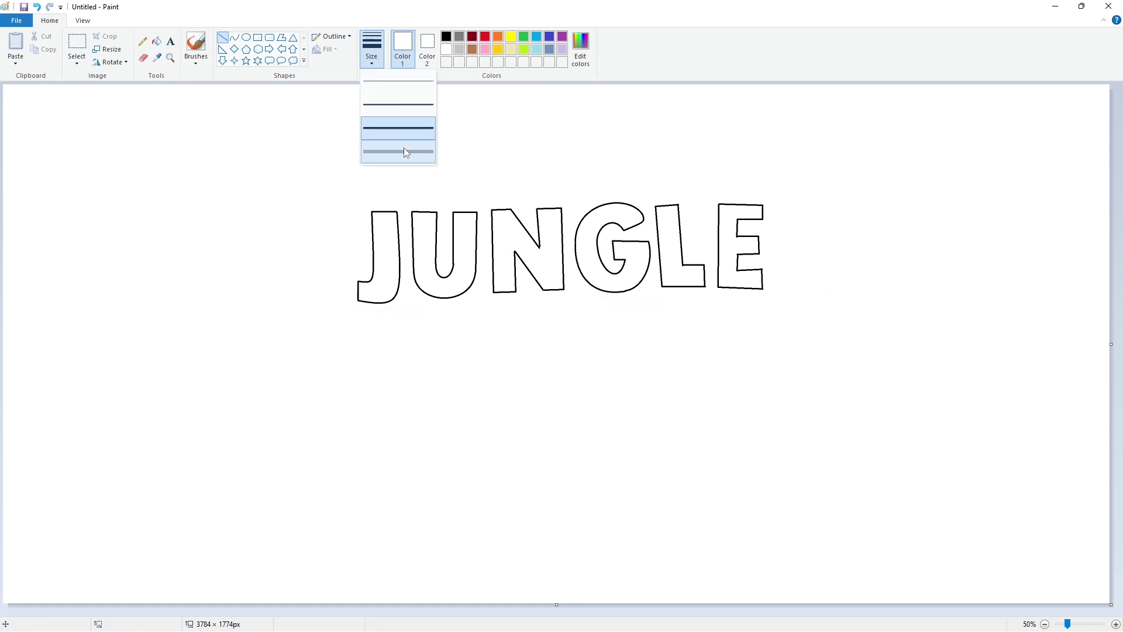
pyautogui.click(404, 149)
pyautogui.click(446, 37)
pyautogui.moveTo(613, 193); pyautogui.dragTo(366, 198)
pyautogui.hotkey('ctrl', 'z')
pyautogui.click(371, 50)
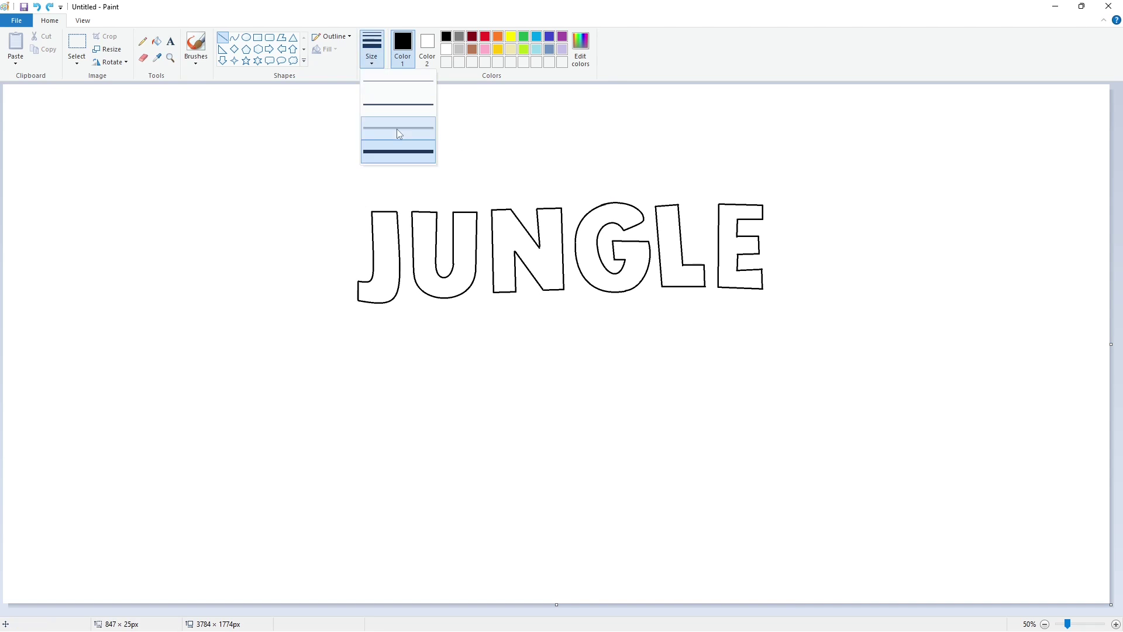
pyautogui.click(397, 130)
pyautogui.moveTo(612, 191); pyautogui.dragTo(361, 201)
pyautogui.moveTo(260, 88); pyautogui.dragTo(258, 81)
# Draw the arrow shaft's left end with two rounded corners, and the straight bottom edge running beneath the G.
pyautogui.click(235, 37)
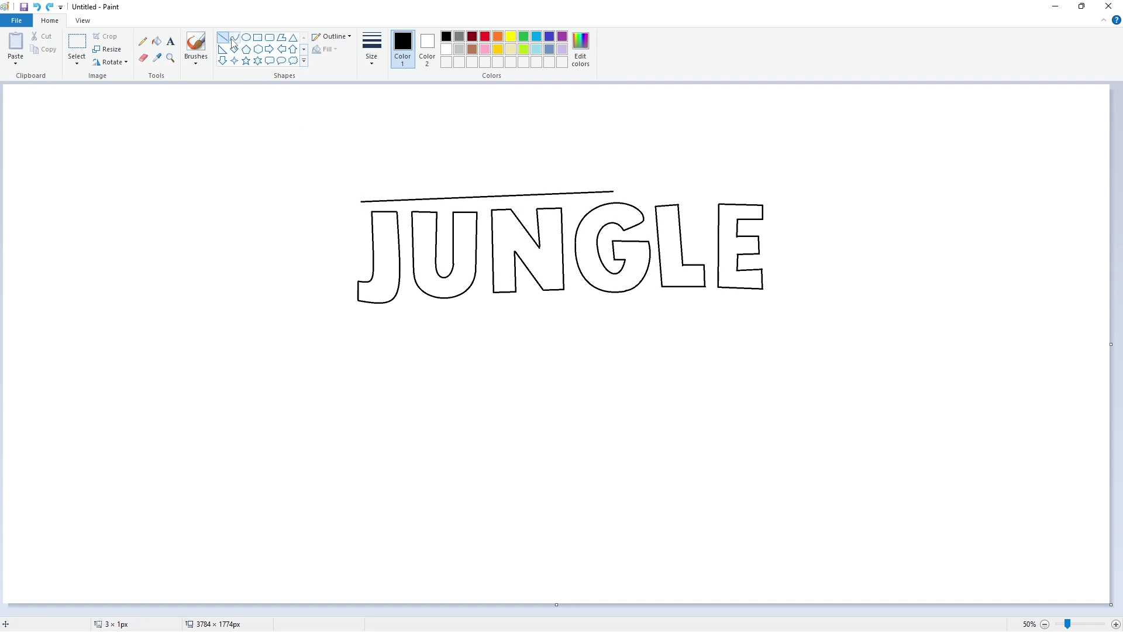
pyautogui.moveTo(360, 202); pyautogui.dragTo(337, 230)
pyautogui.moveTo(345, 218)
pyautogui.mouseDown()
pyautogui.moveTo(333, 205)
pyautogui.moveTo(334, 288)
pyautogui.moveTo(365, 314)
pyautogui.mouseUp()
pyautogui.click(335, 205)
pyautogui.click(436, 236)
pyautogui.click(222, 37)
pyautogui.click(235, 37)
pyautogui.moveTo(350, 301)
pyautogui.mouseDown()
pyautogui.moveTo(336, 299)
pyautogui.moveTo(336, 315)
pyautogui.mouseUp()
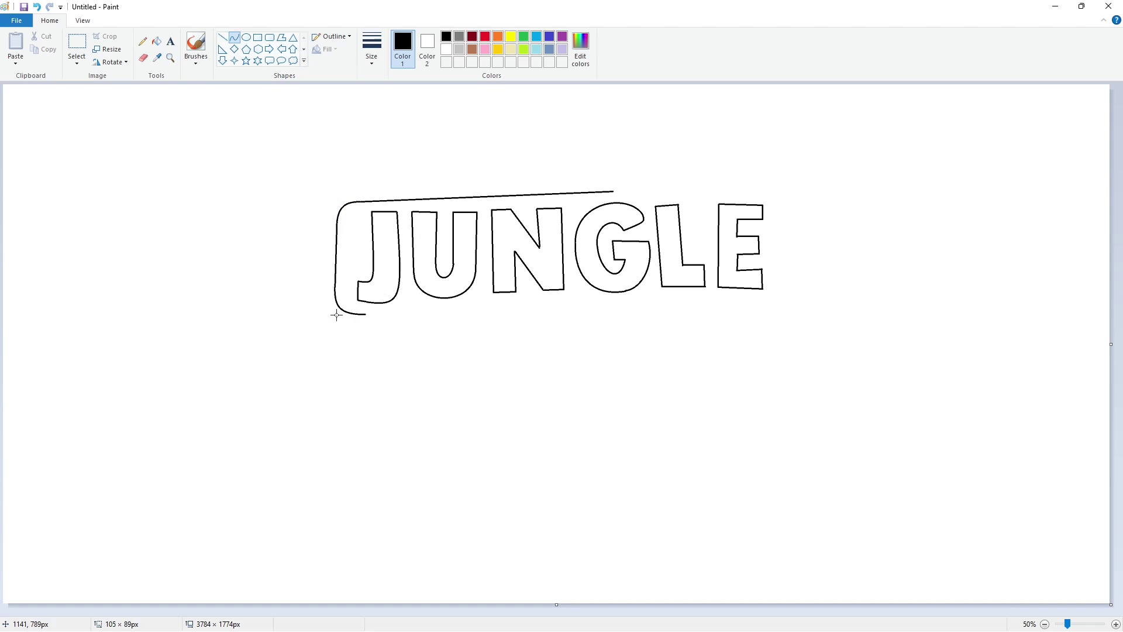
pyautogui.click(222, 37)
pyautogui.moveTo(409, 326); pyautogui.dragTo(613, 310)
# Curve the arrowhead's upper and lower shoulders outward from the ends of the shaft's top and bottom edges.
pyautogui.click(234, 37)
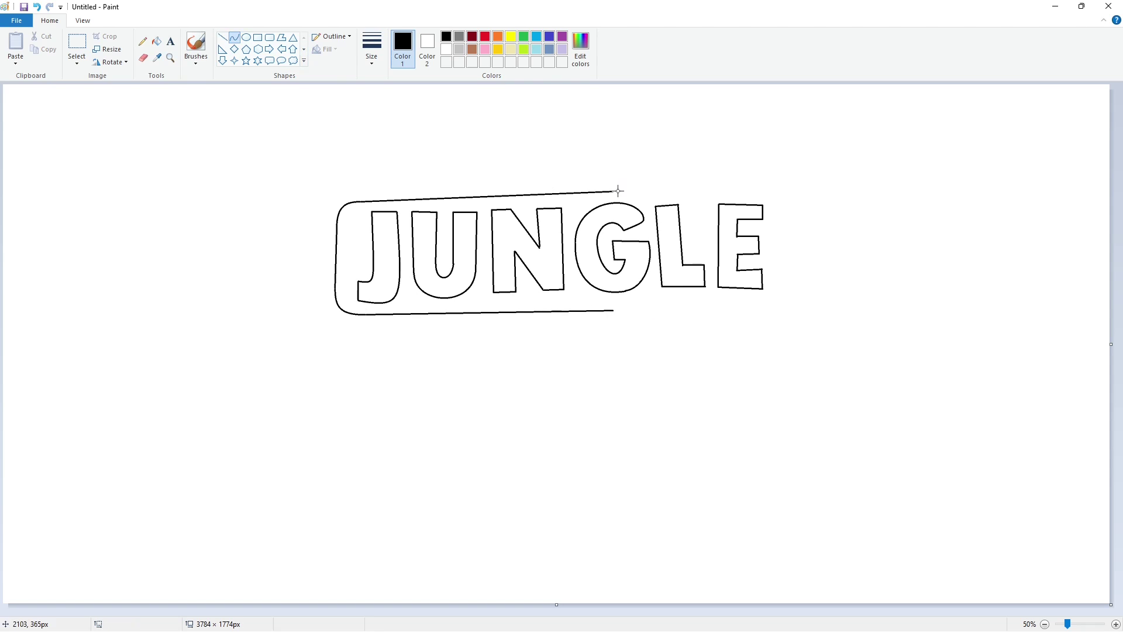
pyautogui.hotkey('ctrl', 'z')
pyautogui.moveTo(614, 190); pyautogui.dragTo(630, 142)
pyautogui.moveTo(613, 310)
pyautogui.mouseDown()
pyautogui.moveTo(662, 343)
pyautogui.moveTo(626, 359)
pyautogui.mouseUp()
# Draw the arrowhead's two straight diagonal edges converging from the shoulders past the E.
pyautogui.click(222, 37)
pyautogui.moveTo(667, 160); pyautogui.dragTo(819, 225)
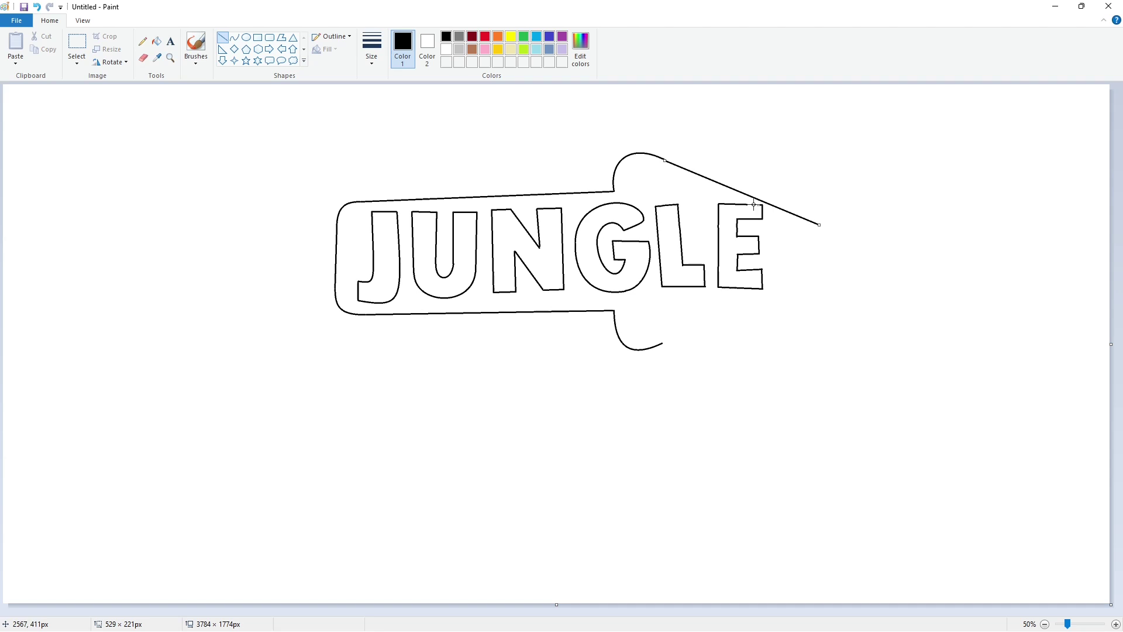
pyautogui.click(730, 155)
pyautogui.hotkey('ctrl', 'z')
pyautogui.moveTo(666, 160); pyautogui.dragTo(817, 224)
pyautogui.click(747, 145)
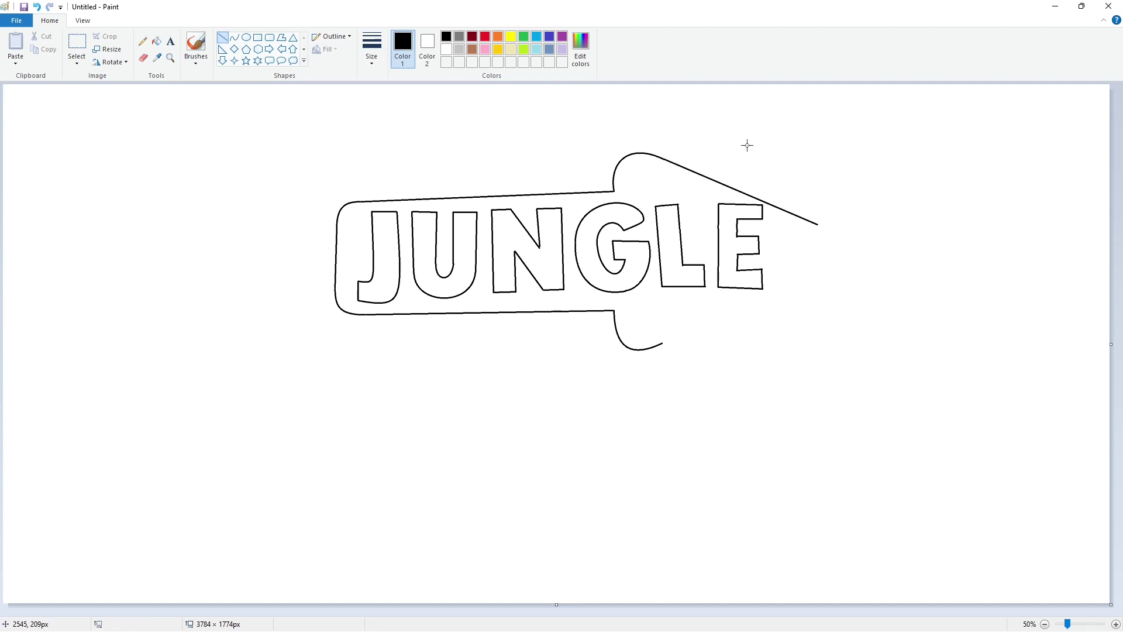
pyautogui.moveTo(662, 344); pyautogui.dragTo(822, 266)
pyautogui.click(857, 291)
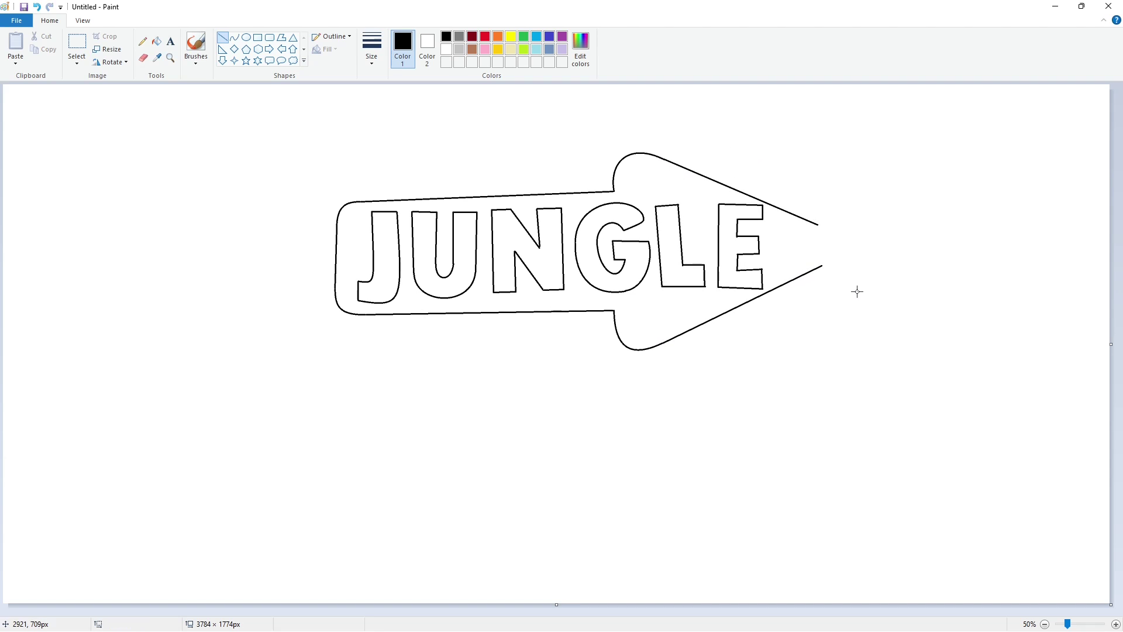
# Close the arrowhead with a rounded tip joining its two diagonal edges.
pyautogui.hotkey('ctrl', 'z')
pyautogui.click(234, 36)
pyautogui.moveTo(822, 241); pyautogui.dragTo(838, 260)
pyautogui.click(893, 266)
# Draw a parallel outer outline around the arrow shaft, with straight top, left and bottom edges and rounded corners.
pyautogui.moveTo(599, 181); pyautogui.dragTo(322, 198)
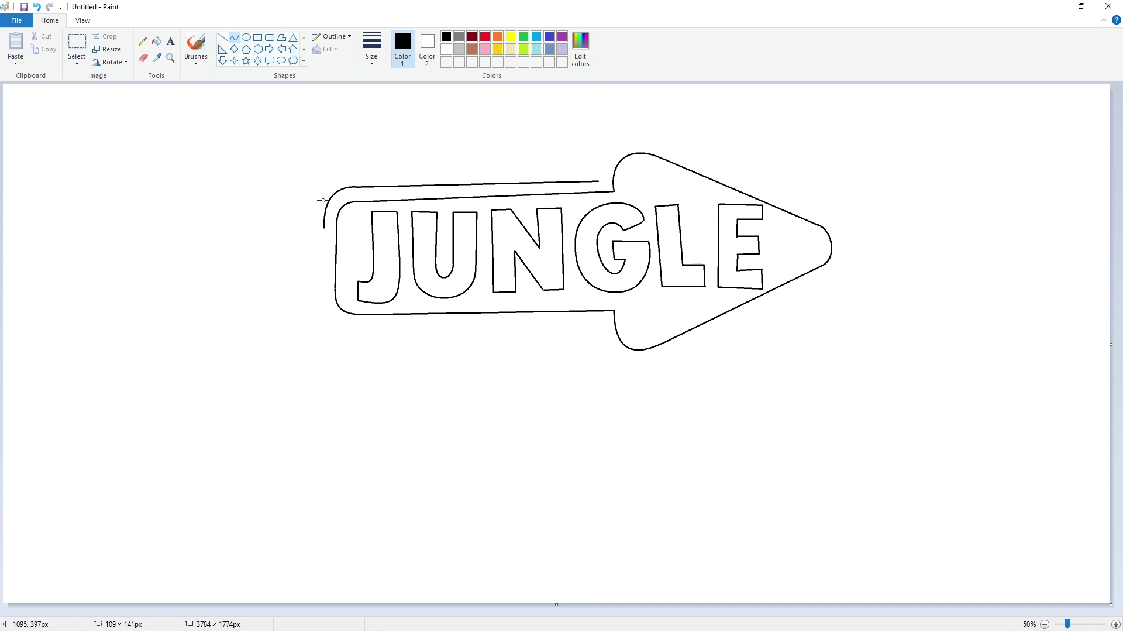
pyautogui.click(222, 37)
pyautogui.moveTo(440, 223); pyautogui.dragTo(442, 223)
pyautogui.moveTo(324, 228)
pyautogui.mouseDown()
pyautogui.moveTo(322, 293)
pyautogui.moveTo(359, 326)
pyautogui.moveTo(323, 314)
pyautogui.moveTo(332, 327)
pyautogui.moveTo(603, 323)
pyautogui.mouseUp()
pyautogui.click(235, 37)
pyautogui.click(404, 320)
pyautogui.click(222, 37)
pyautogui.click(640, 341)
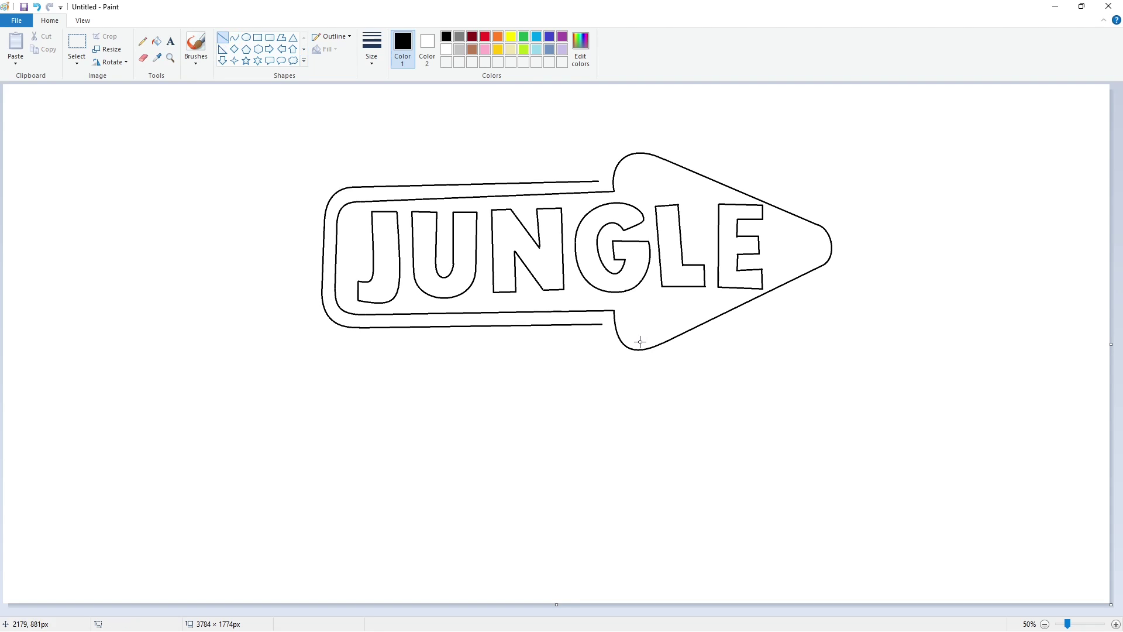
pyautogui.hotkey('ctrl', 'z')
pyautogui.moveTo(359, 327); pyautogui.dragTo(602, 324)
pyautogui.click(388, 153)
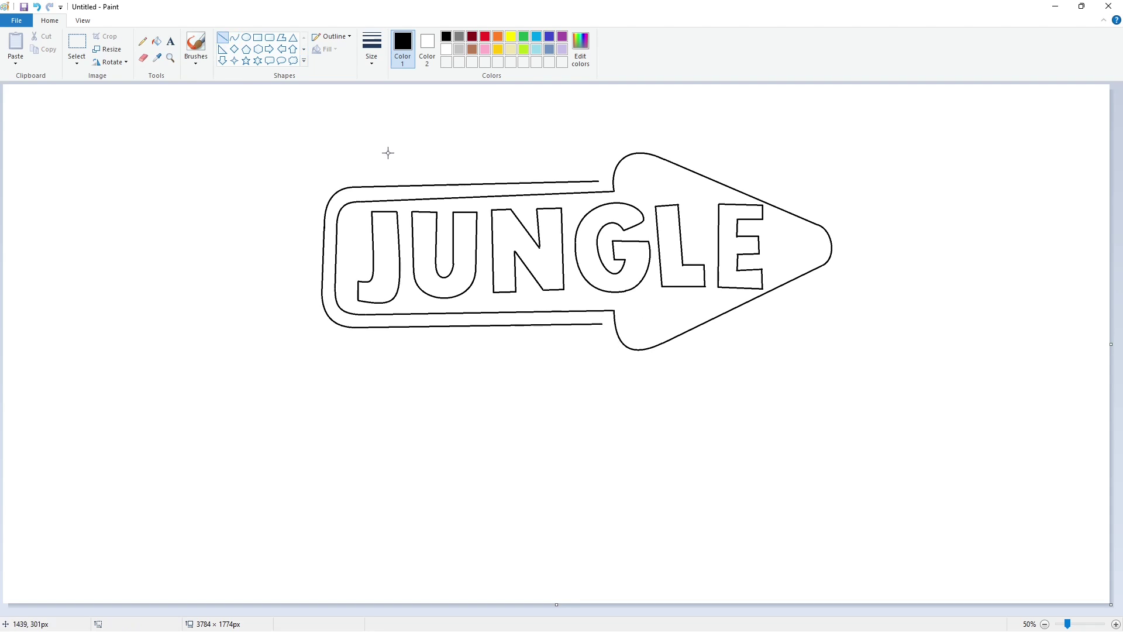
# Draw the outer outline's curved upper and lower shoulders around the arrowhead's shoulders.
pyautogui.click(234, 36)
pyautogui.moveTo(620, 163); pyautogui.dragTo(677, 148)
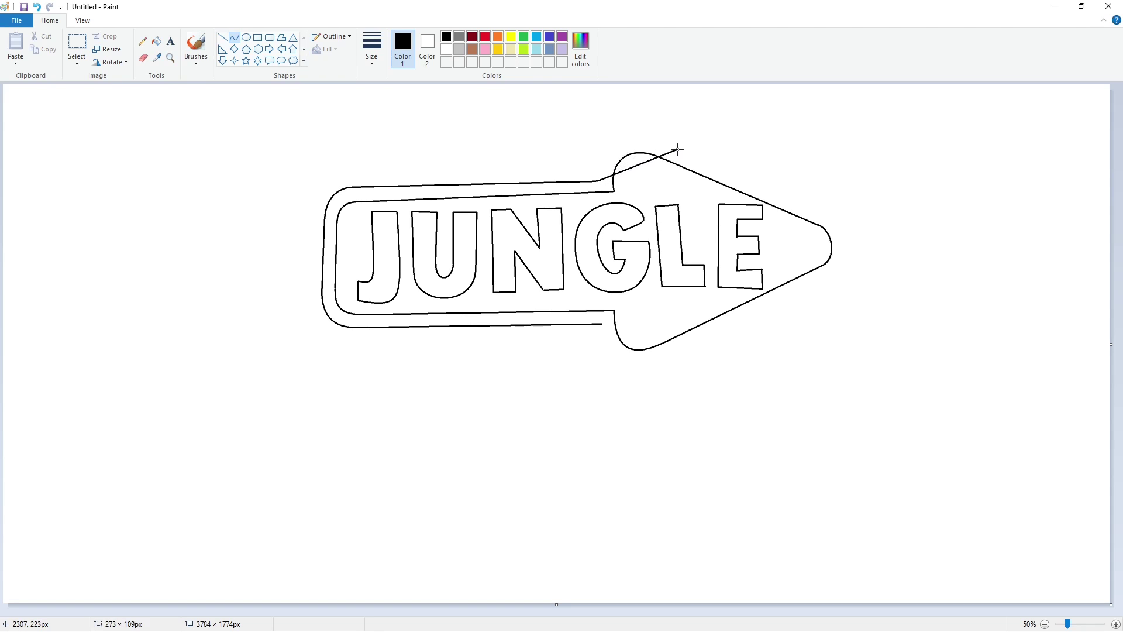
pyautogui.click(600, 146)
pyautogui.moveTo(604, 144); pyautogui.dragTo(625, 124)
pyautogui.hotkey('ctrl', 'z')
pyautogui.moveTo(597, 181); pyautogui.dragTo(675, 149)
pyautogui.click(599, 145)
pyautogui.moveTo(604, 144); pyautogui.dragTo(628, 125)
pyautogui.moveTo(603, 324)
pyautogui.mouseDown()
pyautogui.moveTo(671, 355)
pyautogui.moveTo(602, 353)
pyautogui.moveTo(626, 376)
pyautogui.mouseUp()
# Draw the outer outline's two straight diagonals parallel to the arrowhead's edges.
pyautogui.click(222, 37)
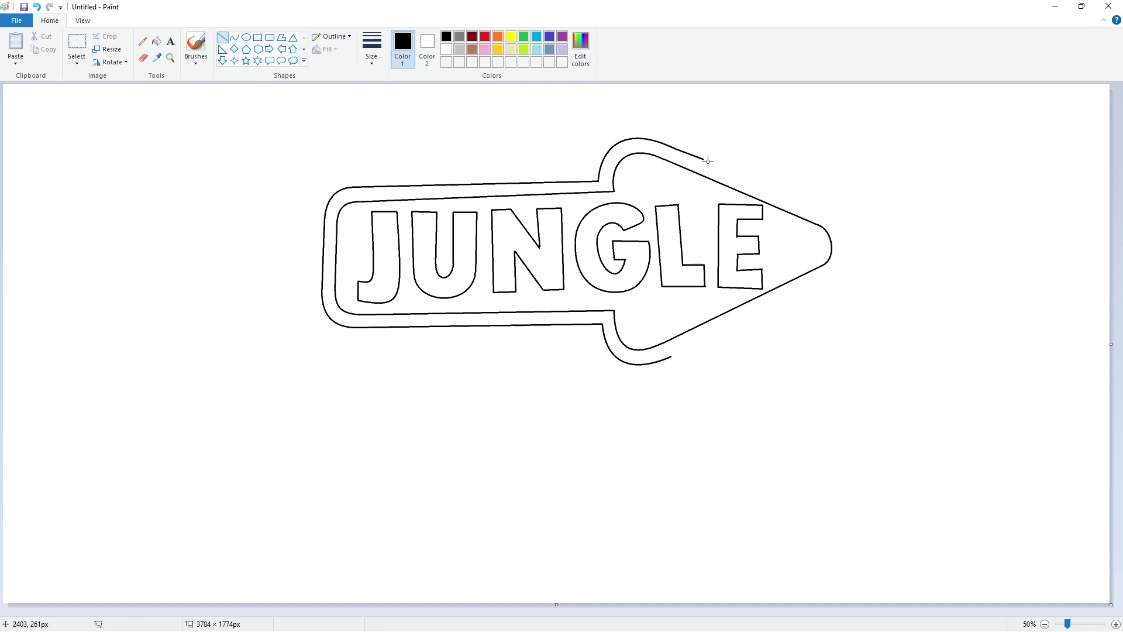
pyautogui.moveTo(676, 148); pyautogui.dragTo(828, 216)
pyautogui.moveTo(671, 356); pyautogui.dragTo(825, 280)
# Close the outer arrow outline with a rounded curve around the arrowhead's tip.
pyautogui.moveTo(829, 216); pyautogui.dragTo(827, 279)
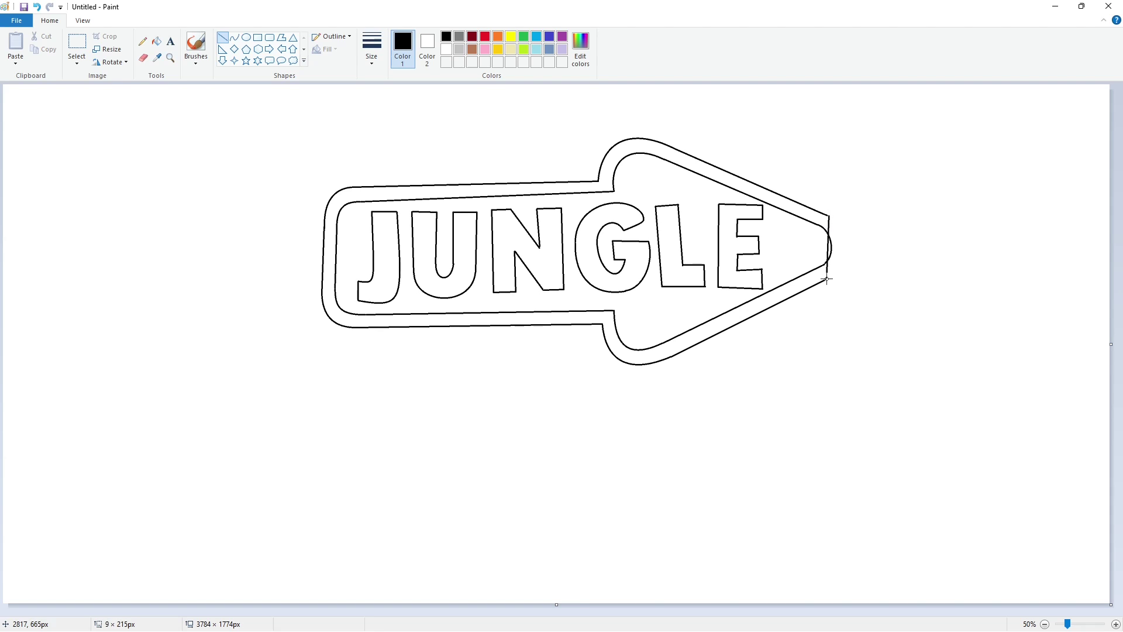
pyautogui.hotkey('ctrl', 'z')
pyautogui.click(234, 36)
pyautogui.moveTo(829, 215); pyautogui.dragTo(826, 281)
pyautogui.moveTo(834, 239); pyautogui.dragTo(826, 279)
pyautogui.moveTo(831, 227); pyautogui.dragTo(845, 243)
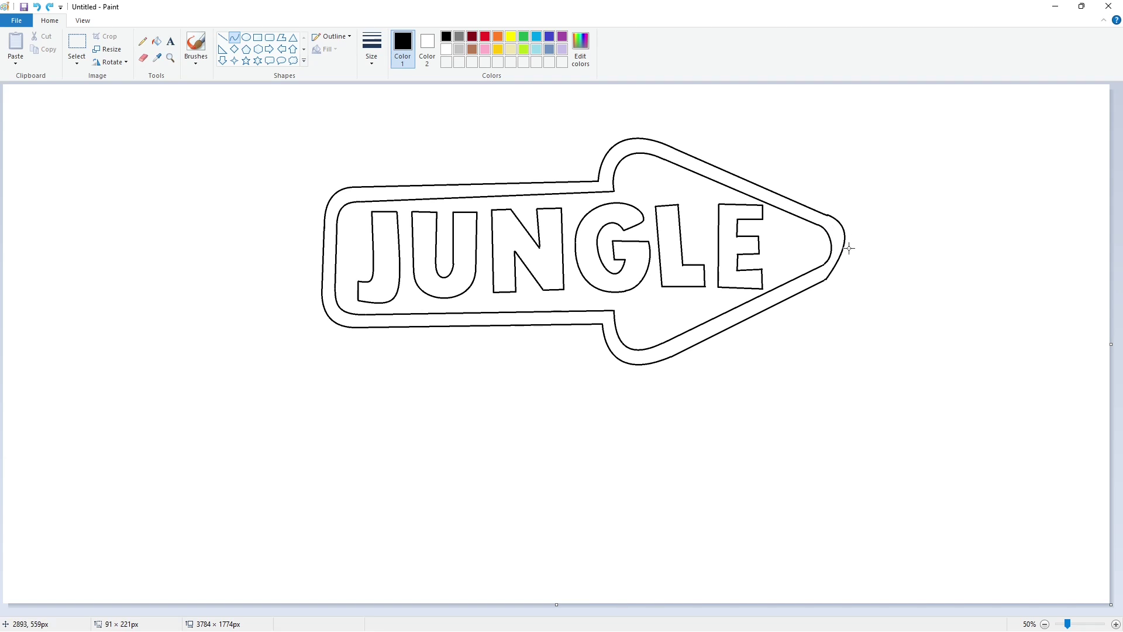
pyautogui.click(910, 254)
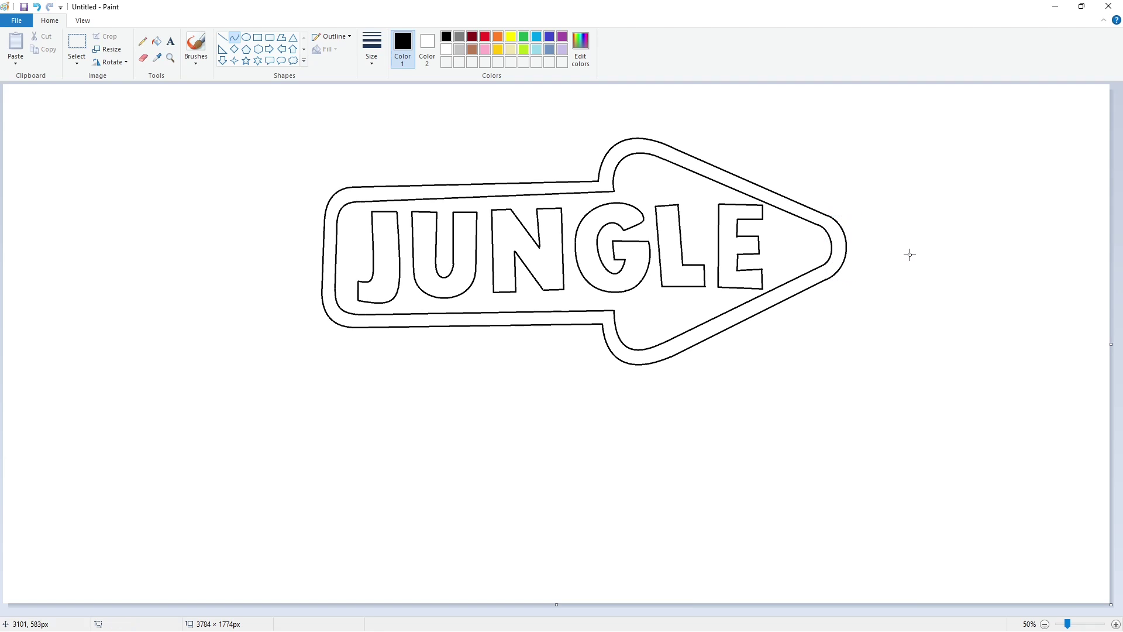
# Outline a narrow hollow block letter J below the arrow to start a second word.
pyautogui.click(222, 39)
pyautogui.moveTo(368, 371)
pyautogui.mouseDown()
pyautogui.moveTo(385, 371)
pyautogui.moveTo(356, 446)
pyautogui.moveTo(373, 453)
pyautogui.mouseUp()
pyautogui.click(234, 37)
pyautogui.moveTo(385, 372); pyautogui.dragTo(358, 467)
pyautogui.moveTo(358, 466)
pyautogui.mouseDown()
pyautogui.moveTo(388, 461)
pyautogui.moveTo(391, 476)
pyautogui.moveTo(357, 469)
pyautogui.mouseUp()
pyautogui.click(222, 37)
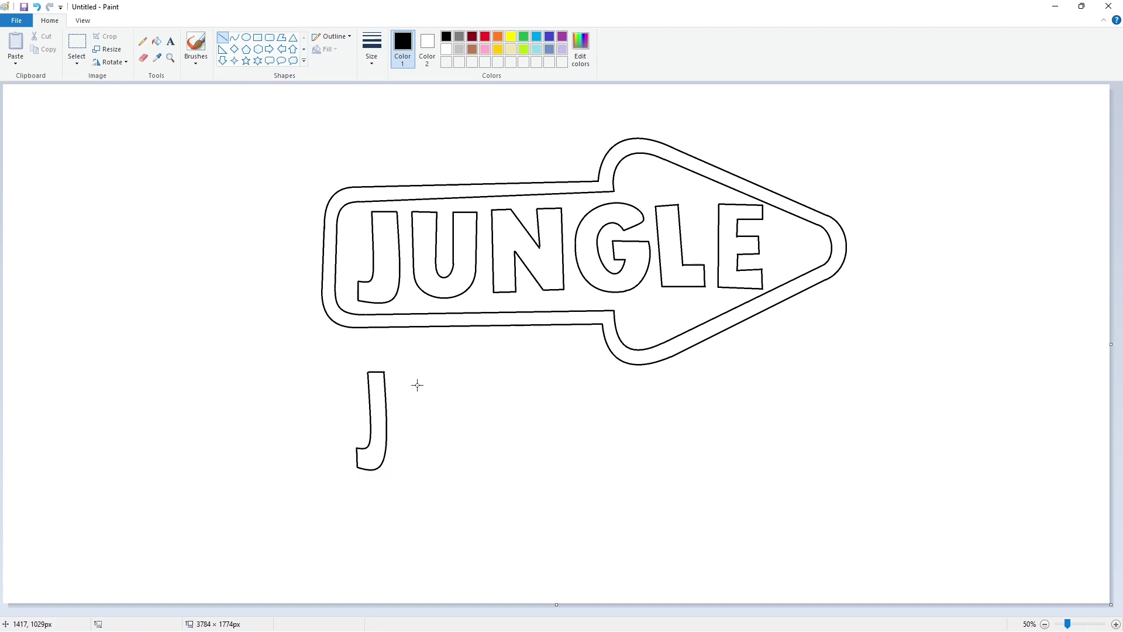
# Outline a narrow hollow block letter U beside the second word's J.
pyautogui.moveTo(400, 376)
pyautogui.mouseDown()
pyautogui.moveTo(394, 439)
pyautogui.moveTo(445, 450)
pyautogui.moveTo(409, 466)
pyautogui.moveTo(433, 483)
pyautogui.moveTo(451, 381)
pyautogui.moveTo(419, 379)
pyautogui.moveTo(413, 434)
pyautogui.mouseUp()
pyautogui.click(234, 37)
pyautogui.click(223, 37)
pyautogui.click(234, 37)
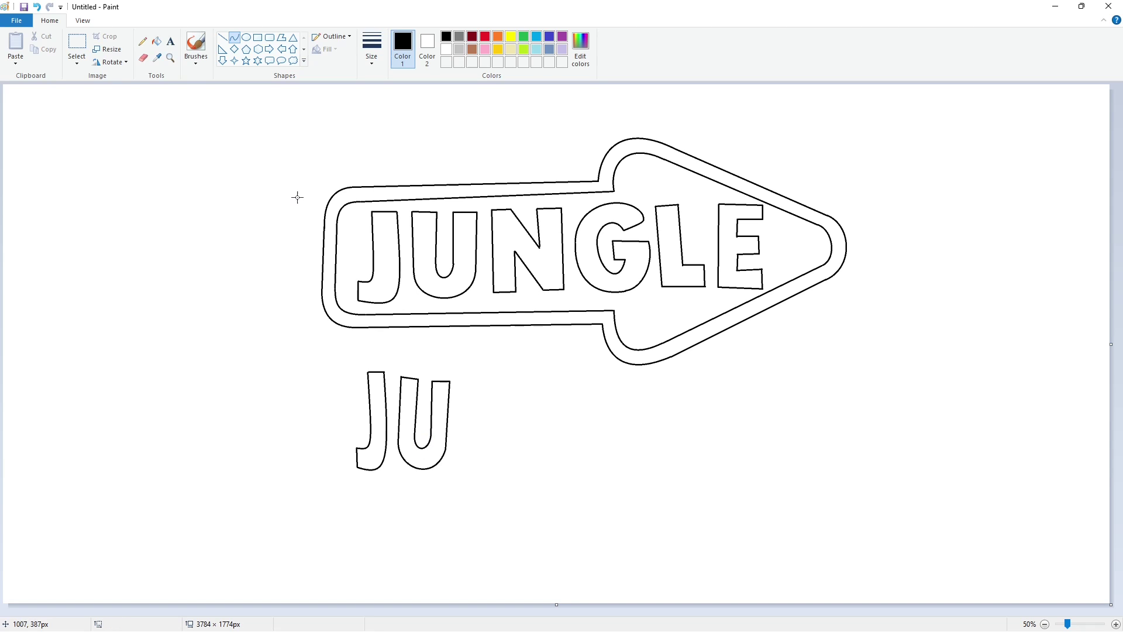
# Draw the N's left vertical edge in the second word, and a long purple guide line beneath the row.
pyautogui.click(222, 37)
pyautogui.moveTo(464, 380); pyautogui.dragTo(463, 451)
pyautogui.click(562, 36)
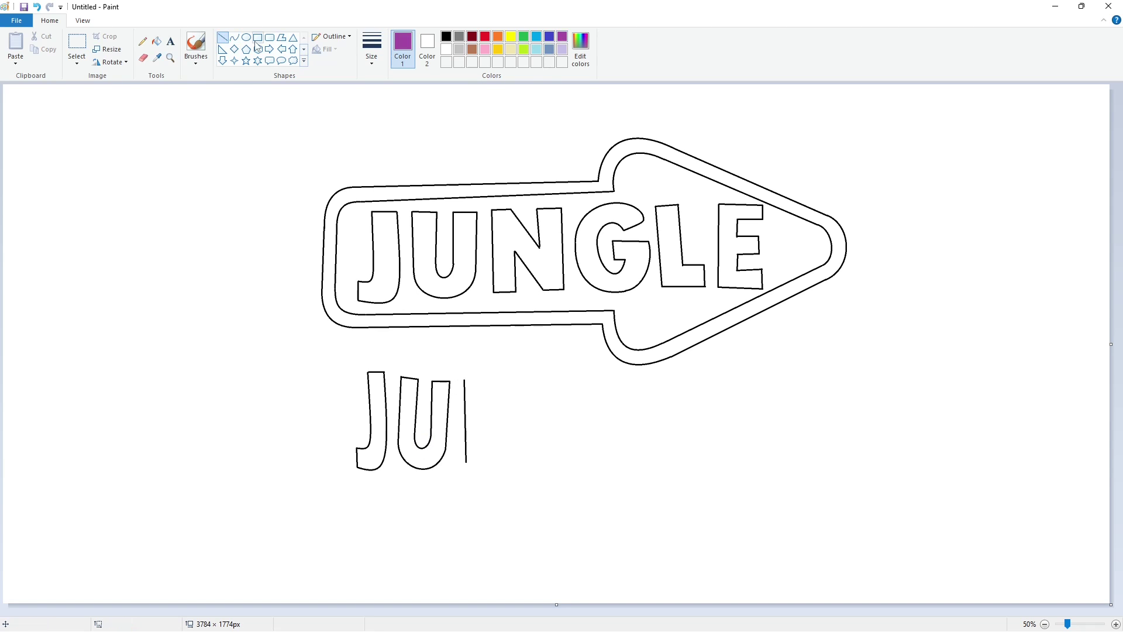
pyautogui.moveTo(372, 475); pyautogui.dragTo(894, 469)
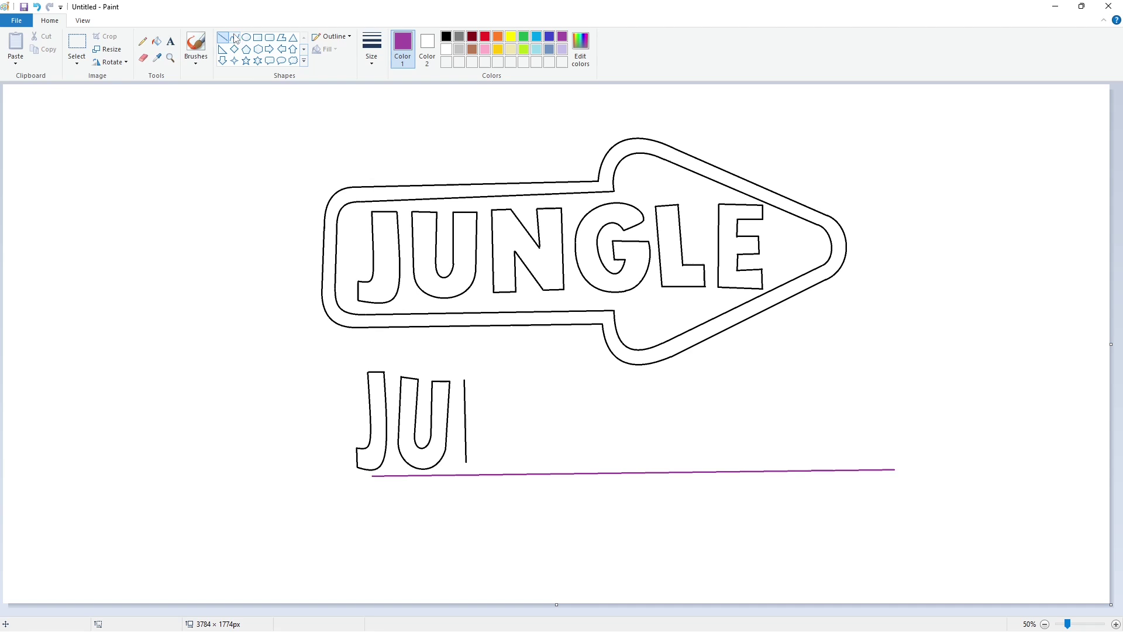
# Complete the second word's hollow block letter N with black straight lines.
pyautogui.click(446, 37)
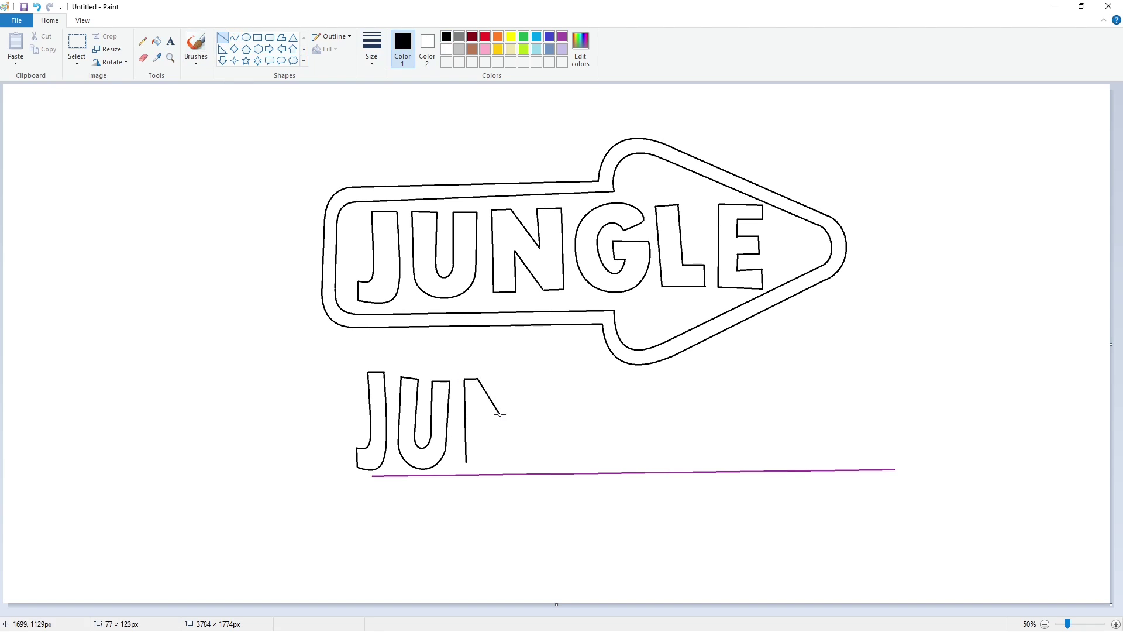
pyautogui.moveTo(499, 414); pyautogui.dragTo(500, 415)
pyautogui.click(467, 458)
pyautogui.moveTo(480, 461); pyautogui.dragTo(483, 462)
pyautogui.moveTo(482, 422)
pyautogui.mouseDown()
pyautogui.moveTo(542, 449)
pyautogui.moveTo(504, 459)
pyautogui.moveTo(517, 378)
pyautogui.mouseUp()
pyautogui.click(519, 434)
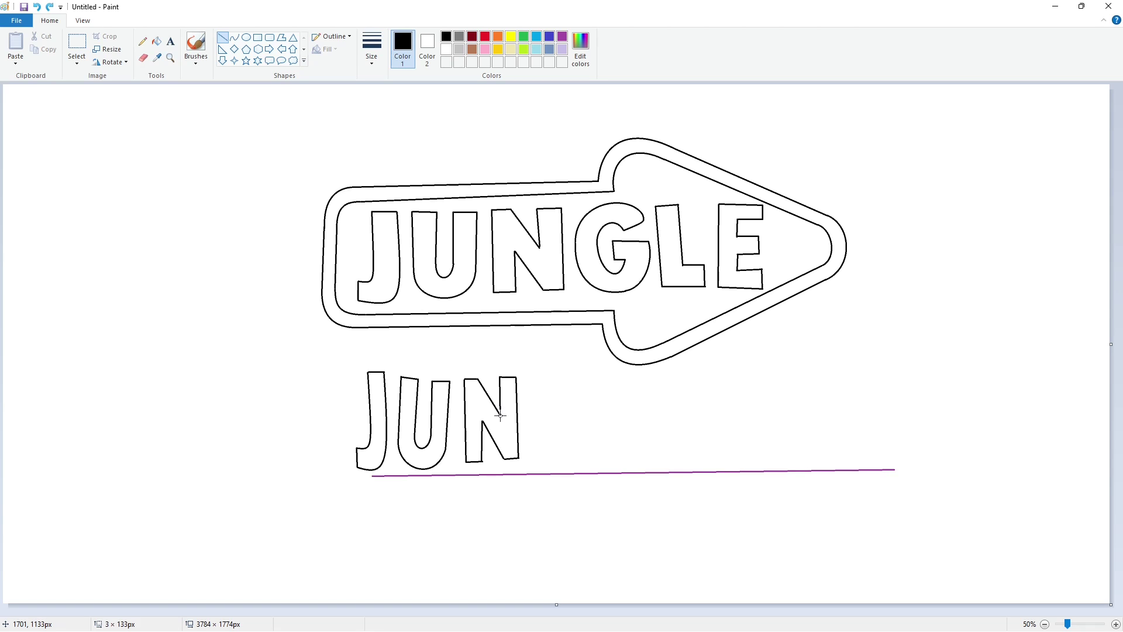
pyautogui.moveTo(500, 415); pyautogui.dragTo(501, 416)
pyautogui.click(563, 412)
# Draw the outer arc of a block letter C after the second word's N.
pyautogui.click(234, 37)
pyautogui.moveTo(569, 374); pyautogui.dragTo(569, 465)
pyautogui.moveTo(564, 418); pyautogui.dragTo(517, 366)
pyautogui.moveTo(515, 462); pyautogui.dragTo(508, 475)
pyautogui.click(659, 463)
# Complete the C with short vertical end caps and an inner arc.
pyautogui.click(222, 37)
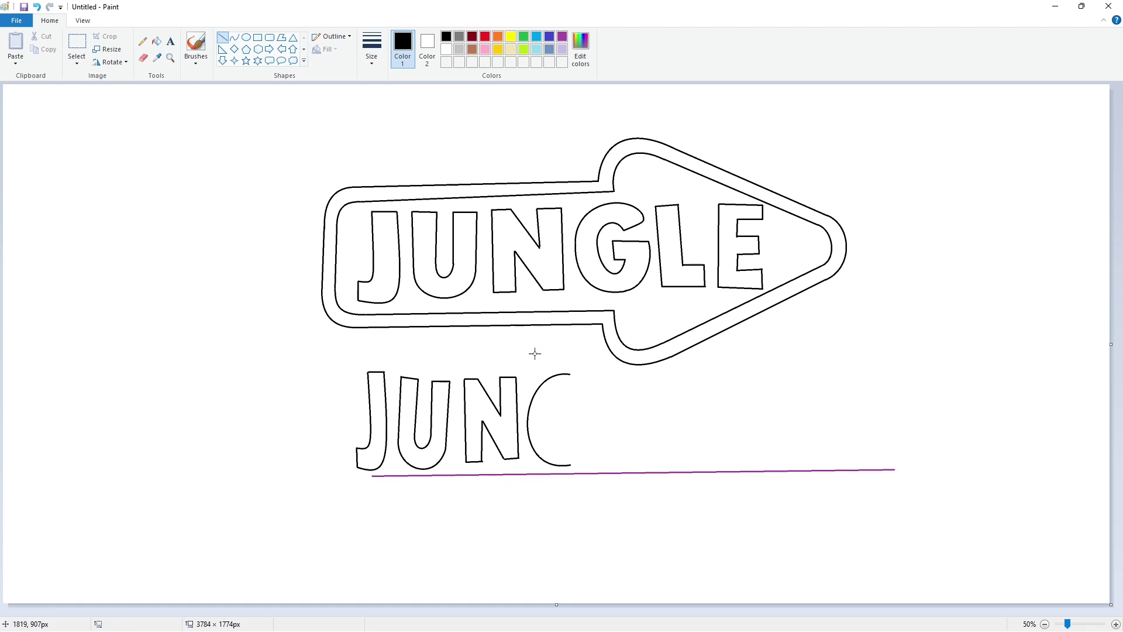
pyautogui.moveTo(569, 374); pyautogui.dragTo(570, 465)
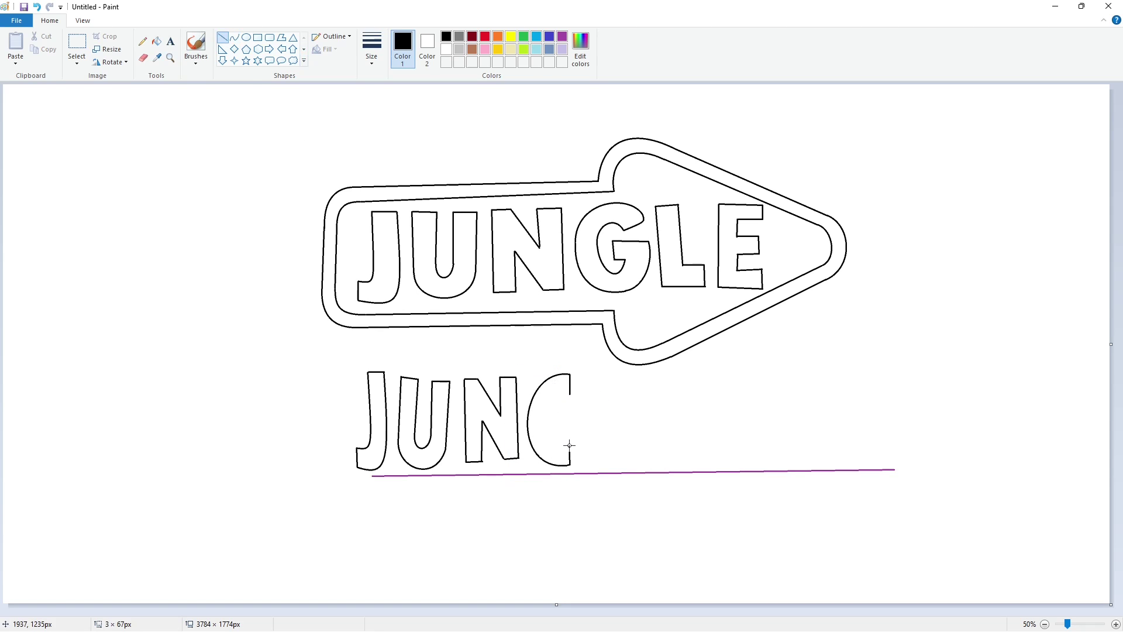
pyautogui.click(234, 37)
pyautogui.moveTo(569, 411); pyautogui.dragTo(545, 395)
pyautogui.moveTo(541, 438); pyautogui.dragTo(530, 451)
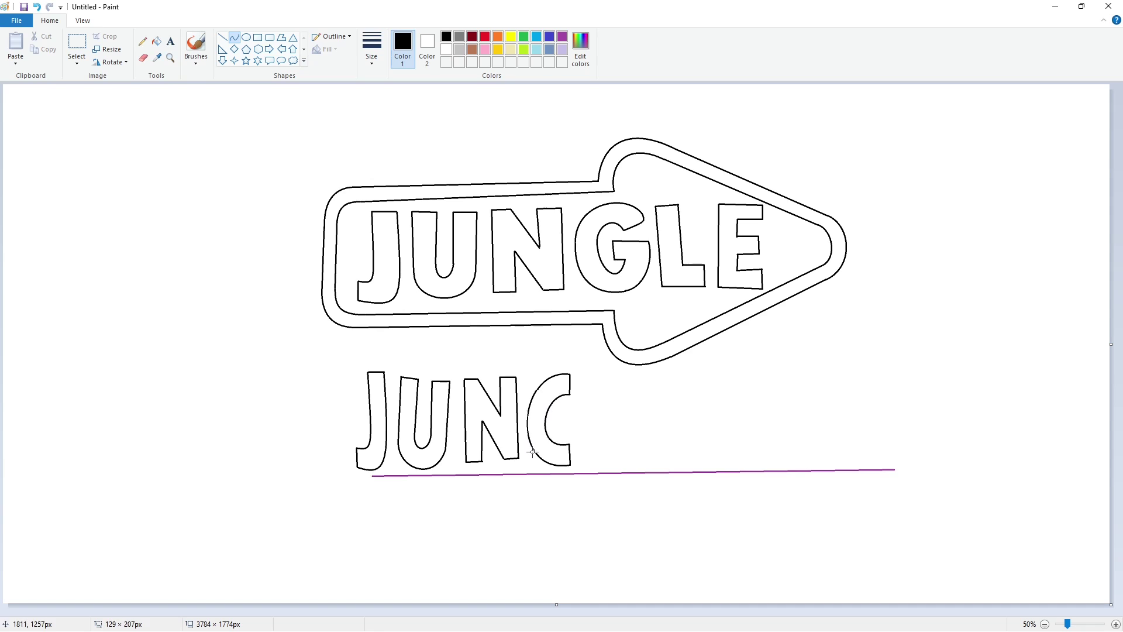
pyautogui.click(640, 440)
# Outline the narrow hollow block letters T and I after the C with straight lines.
pyautogui.click(222, 37)
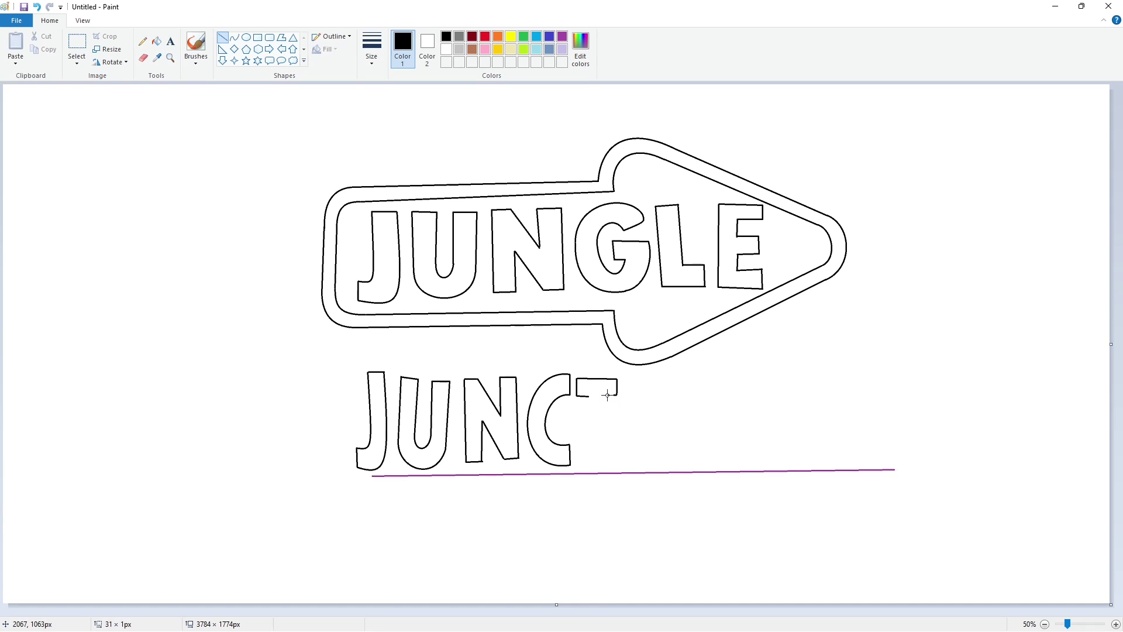
pyautogui.moveTo(589, 396); pyautogui.dragTo(587, 463)
pyautogui.moveTo(606, 396); pyautogui.dragTo(602, 462)
pyautogui.moveTo(626, 379); pyautogui.dragTo(625, 463)
pyautogui.moveTo(639, 379); pyautogui.dragTo(640, 463)
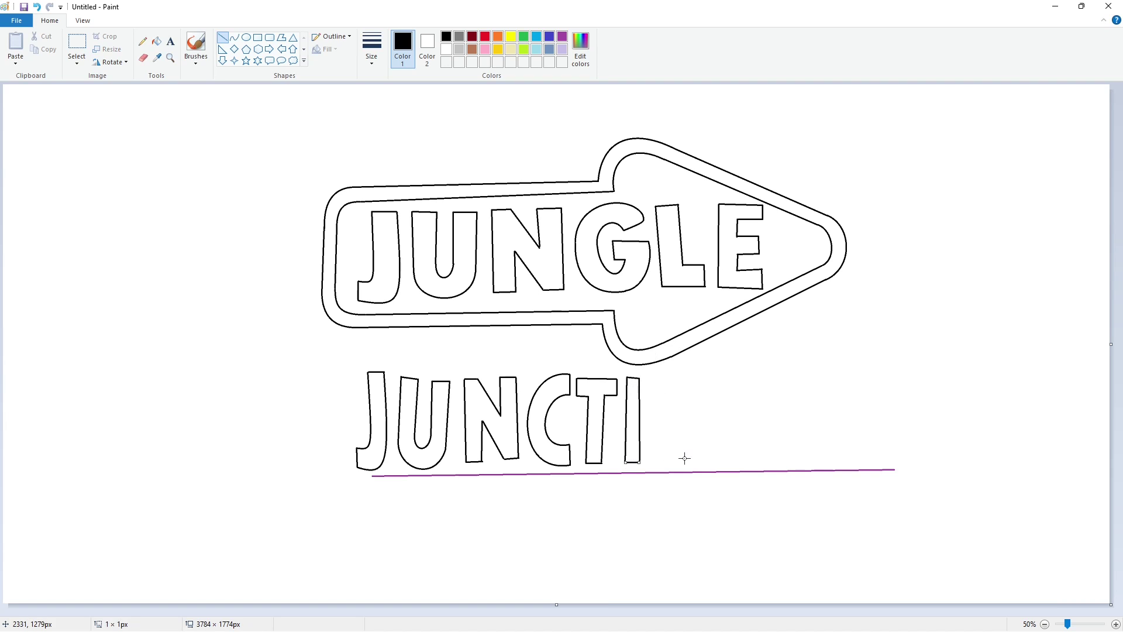
# Draw the hollow block letter O after the second word's I as a tall ellipse with a narrower ellipse inside.
pyautogui.click(245, 37)
pyautogui.moveTo(650, 377); pyautogui.dragTo(706, 466)
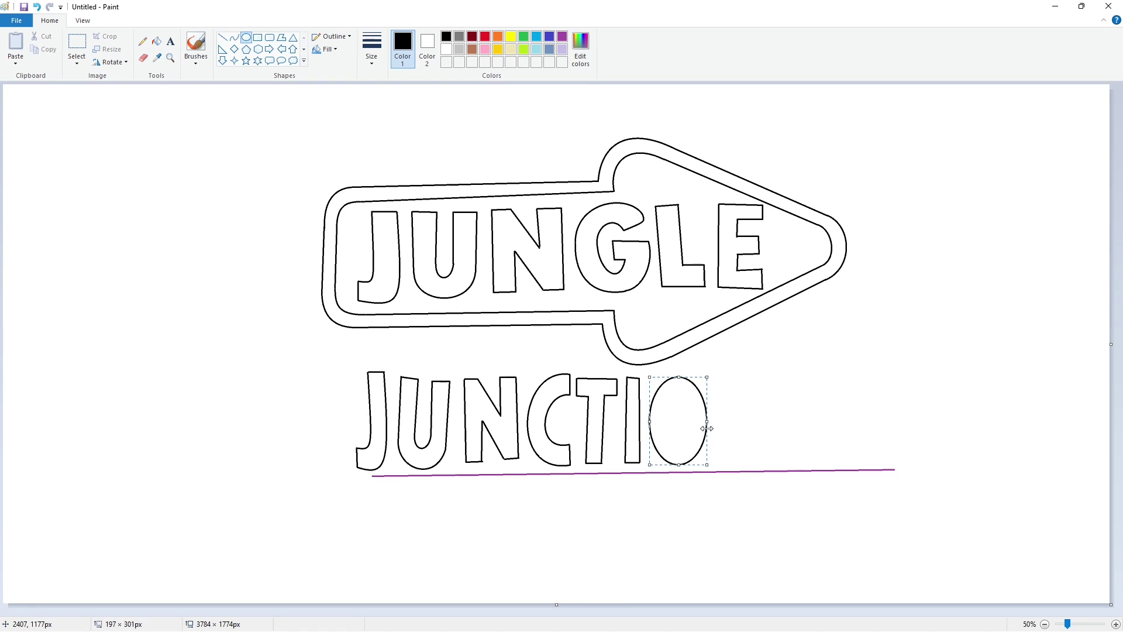
pyautogui.moveTo(665, 392); pyautogui.dragTo(689, 449)
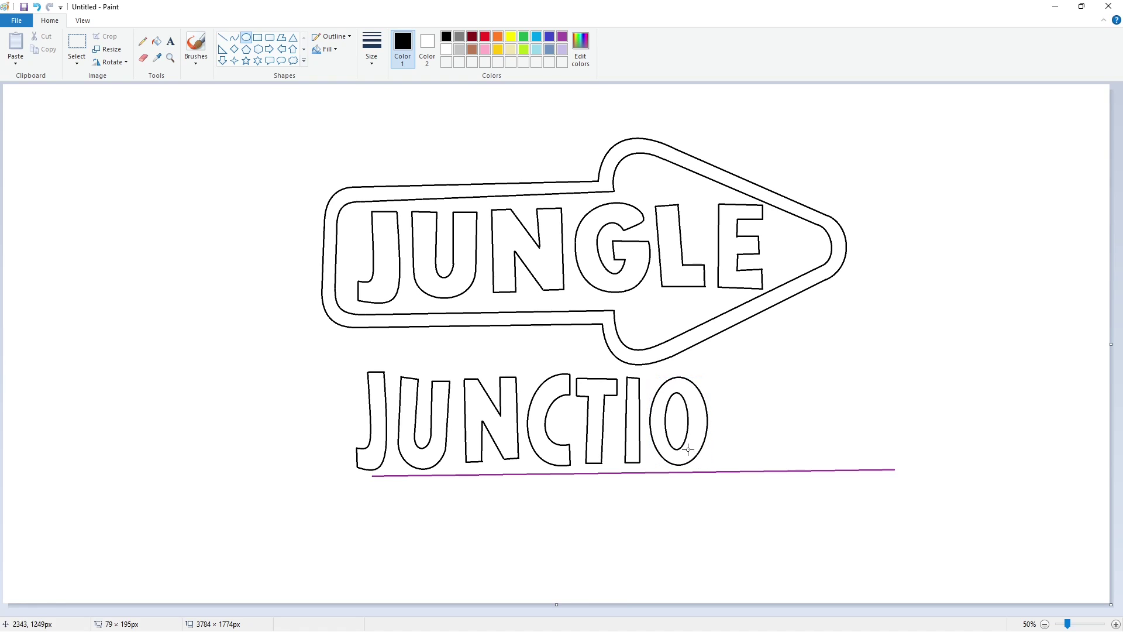
# Outline the final hollow block letter N of JUNCTION with black straight lines.
pyautogui.click(222, 37)
pyautogui.moveTo(716, 378); pyautogui.dragTo(712, 462)
pyautogui.moveTo(716, 378)
pyautogui.mouseDown()
pyautogui.moveTo(730, 380)
pyautogui.moveTo(749, 418)
pyautogui.mouseUp()
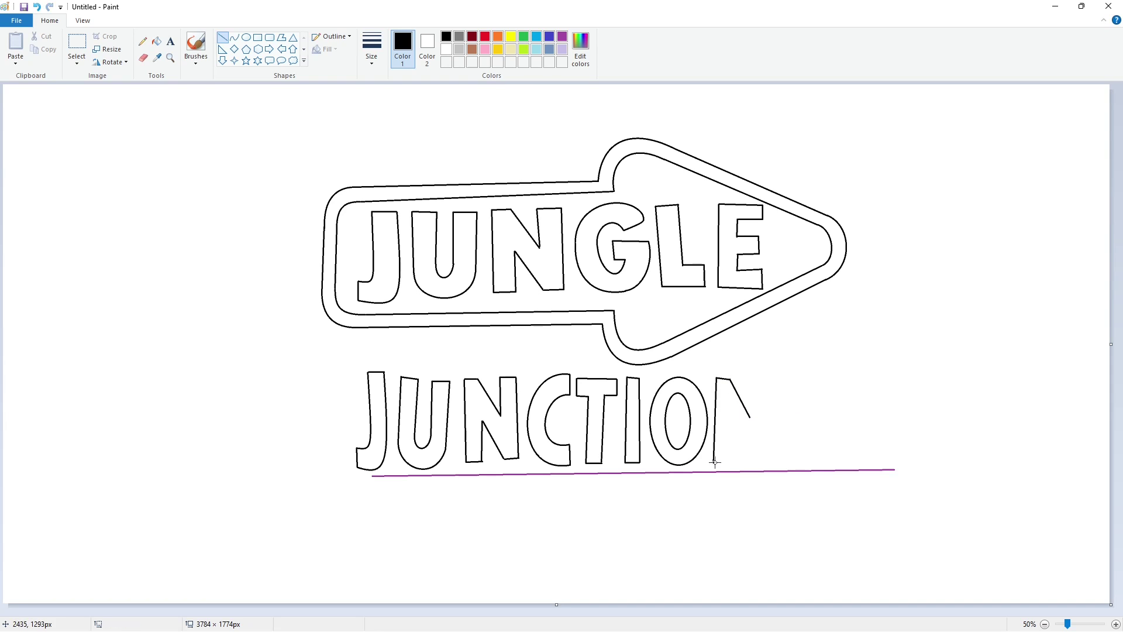
pyautogui.moveTo(730, 463); pyautogui.dragTo(730, 464)
pyautogui.moveTo(729, 421); pyautogui.dragTo(748, 462)
pyautogui.moveTo(751, 379)
pyautogui.mouseDown()
pyautogui.moveTo(767, 380)
pyautogui.moveTo(764, 463)
pyautogui.mouseUp()
# Erase the purple guideline below JUNCTION by filling it with white.
pyautogui.click(156, 41)
pyautogui.click(447, 50)
pyautogui.click(754, 471)
# Recolor the inner and outer outlines of the JUNGLE arrow dark red, and set the drawing color back to black.
pyautogui.click(472, 36)
pyautogui.click(664, 158)
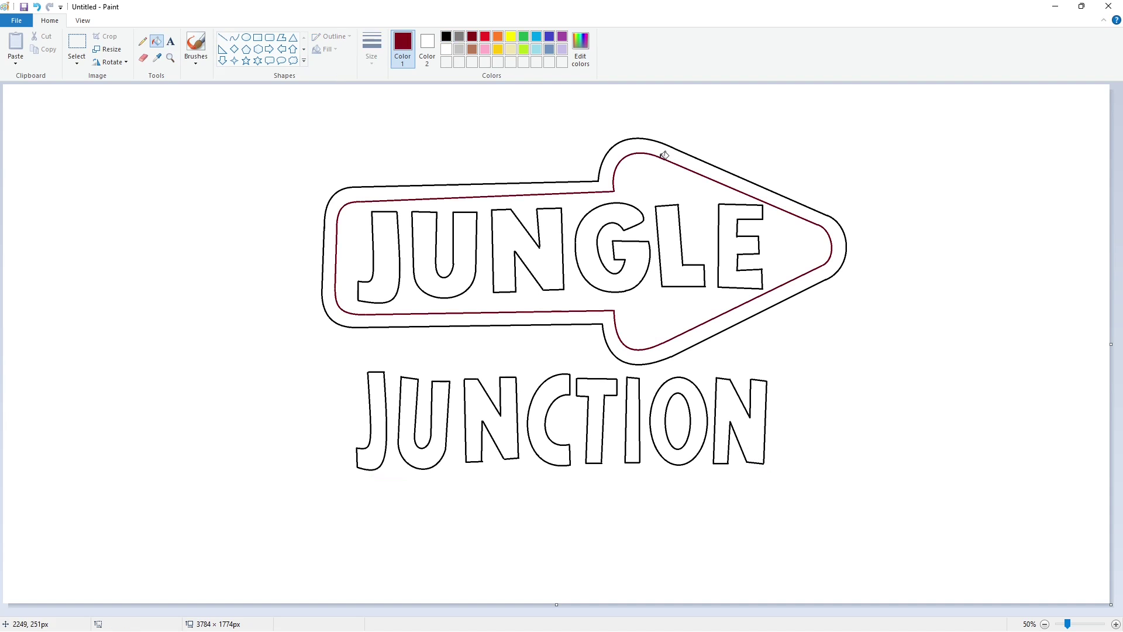
pyautogui.click(671, 143)
pyautogui.click(223, 37)
pyautogui.click(447, 36)
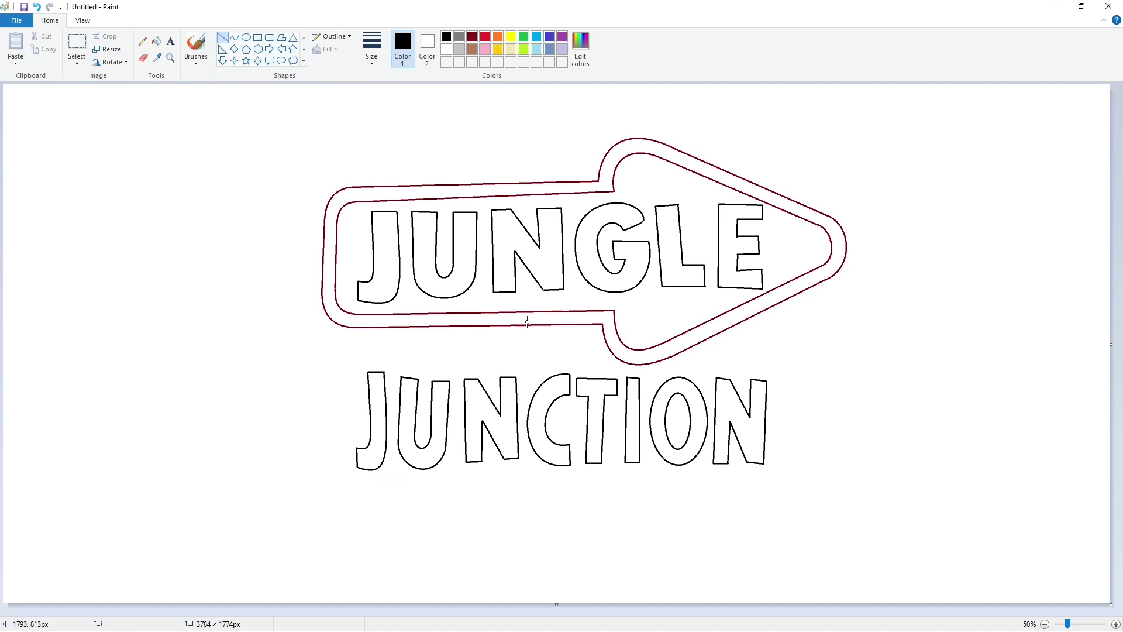
# Copy the lower part of the JUNGLE arrowhead and place the duplicate on the empty canvas left of the arrow.
pyautogui.click(77, 46)
pyautogui.moveTo(584, 297); pyautogui.dragTo(790, 376)
pyautogui.hotkey('ctrl', 'c')
pyautogui.hotkey('ctrl', 'v')
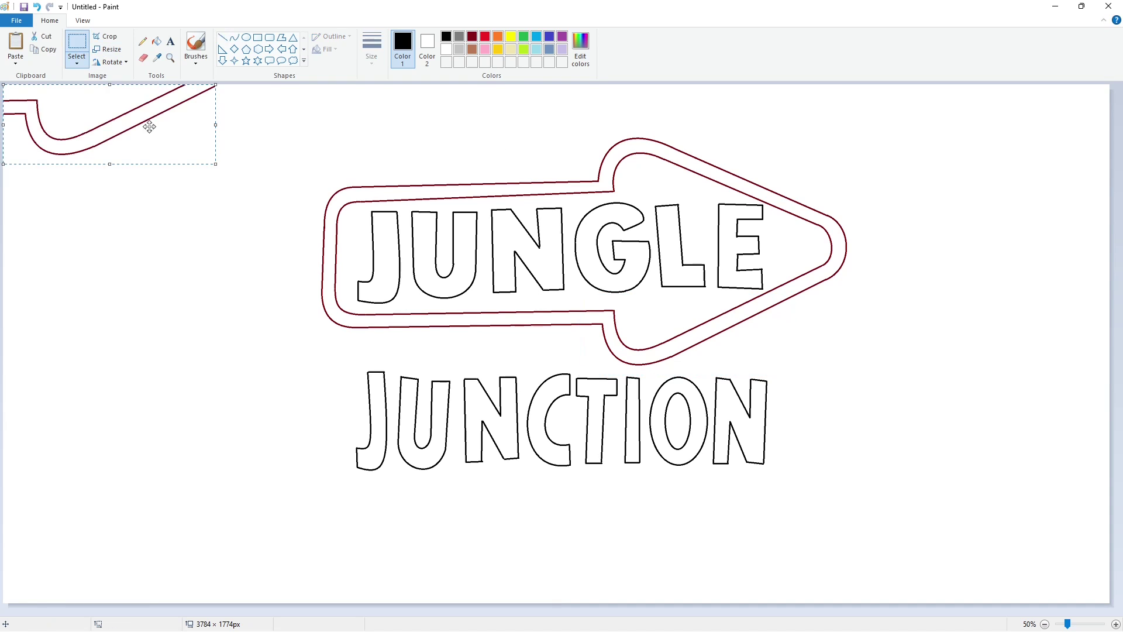
pyautogui.moveTo(150, 125); pyautogui.dragTo(157, 155)
pyautogui.click(334, 131)
pyautogui.click(234, 37)
pyautogui.moveTo(510, 344); pyautogui.dragTo(792, 350)
pyautogui.hotkey('ctrl', 'z')
pyautogui.click(222, 37)
pyautogui.moveTo(510, 344); pyautogui.dragTo(620, 344)
pyautogui.hotkey('ctrl', 'z')
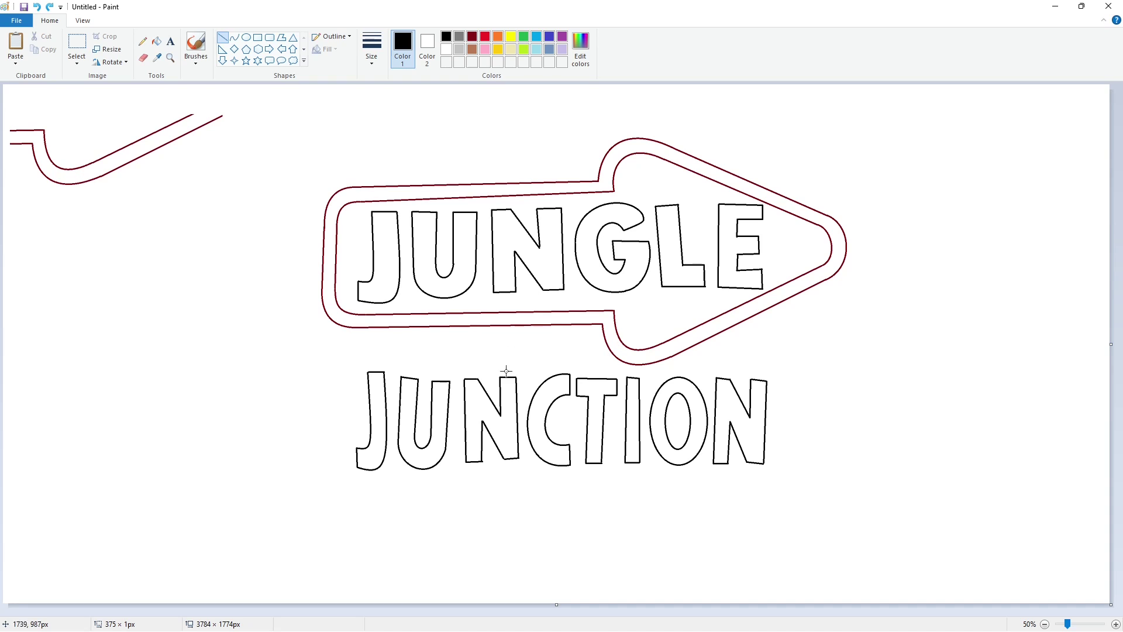
# Draw the inner outline of a left-pointing arrow's shaft around JUNCTION, with straight edges and two rounded corners at its right end.
pyautogui.moveTo(499, 356)
pyautogui.mouseDown()
pyautogui.moveTo(757, 360)
pyautogui.moveTo(779, 400)
pyautogui.moveTo(778, 369)
pyautogui.moveTo(781, 459)
pyautogui.moveTo(740, 484)
pyautogui.moveTo(774, 472)
pyautogui.moveTo(772, 486)
pyautogui.moveTo(499, 482)
pyautogui.mouseUp()
pyautogui.click(778, 368)
pyautogui.click(843, 386)
pyautogui.hotkey('ctrl', 'z')
pyautogui.click(222, 37)
pyautogui.click(846, 455)
pyautogui.click(234, 37)
pyautogui.click(773, 486)
pyautogui.click(222, 36)
pyautogui.click(825, 514)
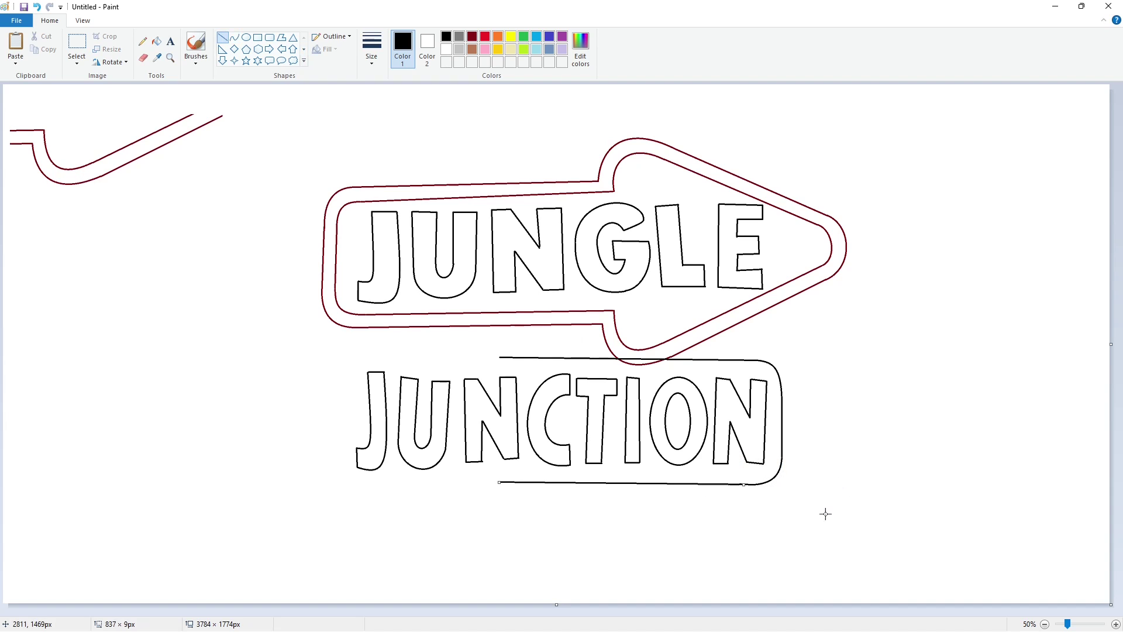
# Draw the curved upper and lower shoulders joining the JUNCTION arrow's inner shaft outline to its head.
pyautogui.click(234, 37)
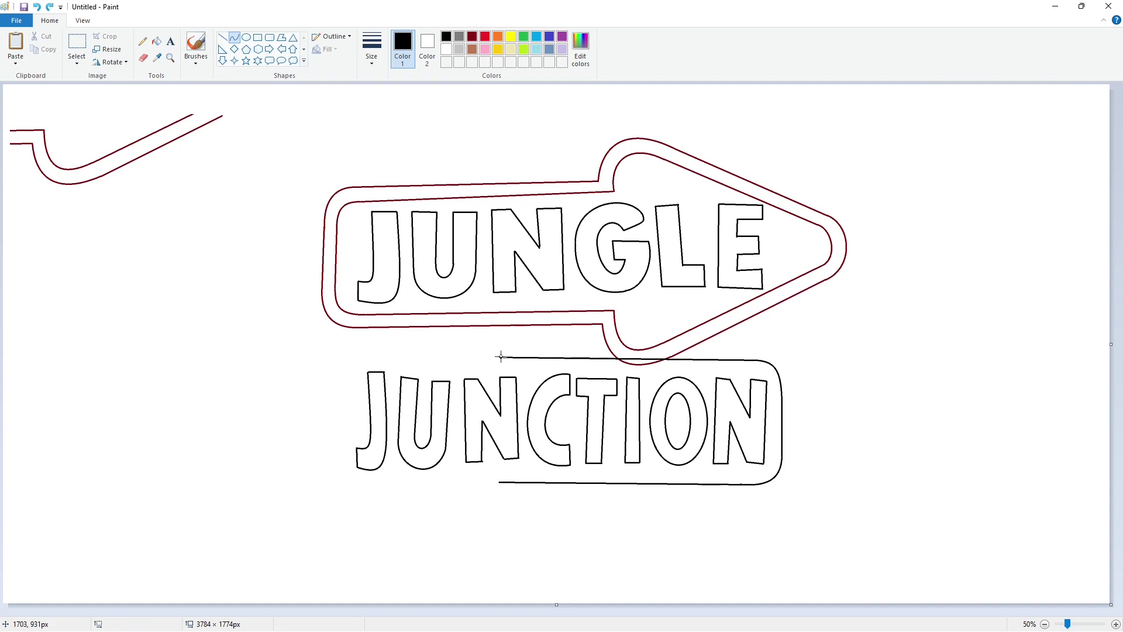
pyautogui.moveTo(499, 356)
pyautogui.mouseDown()
pyautogui.moveTo(496, 329)
pyautogui.moveTo(418, 334)
pyautogui.moveTo(473, 316)
pyautogui.moveTo(473, 303)
pyautogui.mouseUp()
pyautogui.click(552, 345)
pyautogui.click(589, 334)
pyautogui.moveTo(497, 483)
pyautogui.mouseDown()
pyautogui.moveTo(433, 512)
pyautogui.moveTo(479, 521)
pyautogui.moveTo(471, 527)
pyautogui.mouseUp()
# Close the JUNCTION arrow's inner outline with two slanted straight edges and a rounded tip on the left.
pyautogui.click(222, 37)
pyautogui.moveTo(423, 334); pyautogui.dragTo(293, 391)
pyautogui.hotkey('ctrl', 'z')
pyautogui.moveTo(423, 334); pyautogui.dragTo(292, 391)
pyautogui.moveTo(436, 514)
pyautogui.mouseDown()
pyautogui.moveTo(287, 440)
pyautogui.moveTo(293, 391)
pyautogui.mouseUp()
pyautogui.click(235, 37)
pyautogui.moveTo(285, 416); pyautogui.dragTo(270, 425)
pyautogui.click(270, 404)
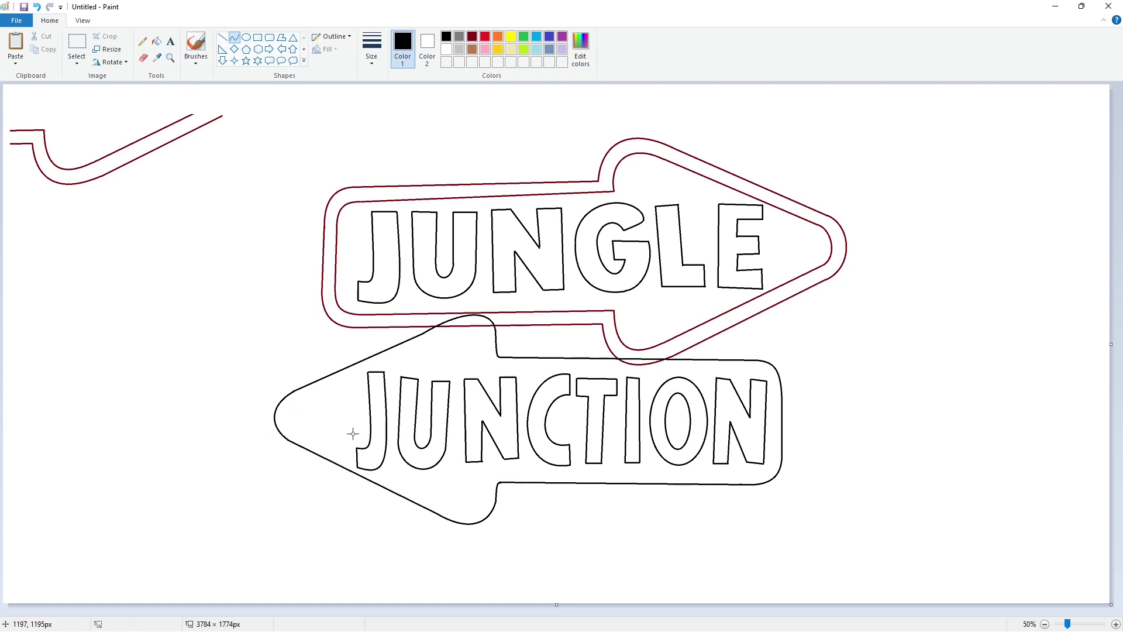
# Draw a parallel outer outline around the JUNCTION arrow's shaft, with straight edges and rounded right corners.
pyautogui.click(222, 36)
pyautogui.moveTo(509, 344)
pyautogui.mouseDown()
pyautogui.moveTo(752, 346)
pyautogui.moveTo(793, 384)
pyautogui.mouseUp()
pyautogui.click(826, 345)
pyautogui.click(235, 37)
pyautogui.moveTo(773, 365)
pyautogui.mouseDown()
pyautogui.moveTo(775, 345)
pyautogui.moveTo(791, 351)
pyautogui.moveTo(793, 463)
pyautogui.moveTo(748, 496)
pyautogui.moveTo(787, 482)
pyautogui.moveTo(790, 495)
pyautogui.moveTo(509, 497)
pyautogui.mouseUp()
pyautogui.click(222, 37)
pyautogui.click(859, 445)
pyautogui.click(235, 37)
pyautogui.click(872, 504)
pyautogui.click(222, 37)
pyautogui.click(235, 37)
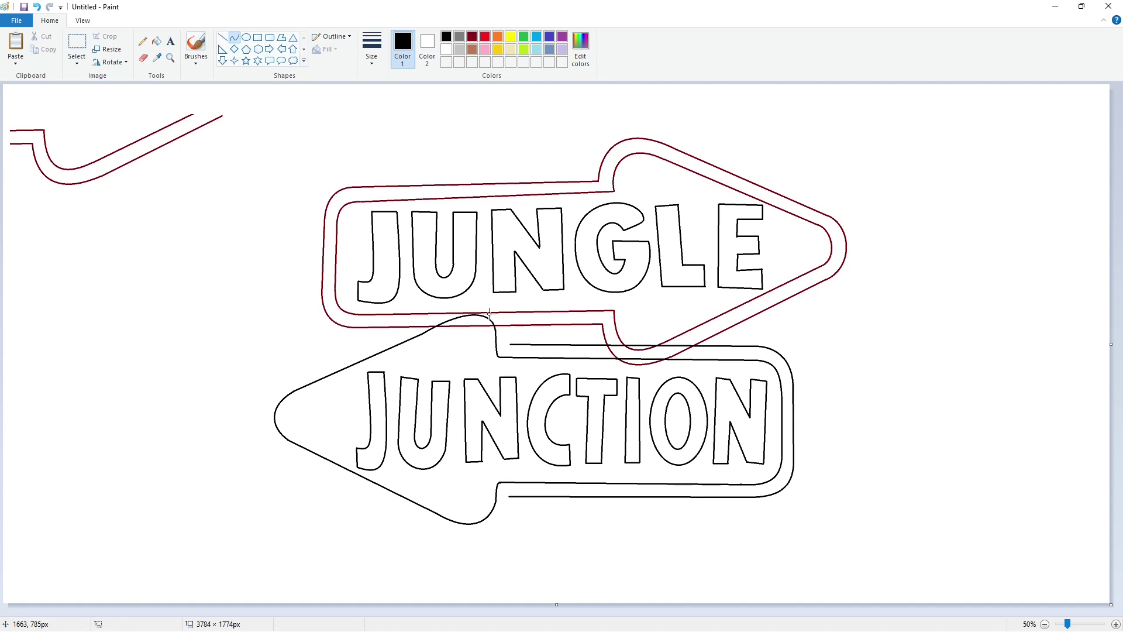
# Draw the outer curved shoulders above and below the JUNCTION arrowhead, parallel to the inner ones.
pyautogui.moveTo(510, 344)
pyautogui.mouseDown()
pyautogui.moveTo(421, 318)
pyautogui.moveTo(512, 314)
pyautogui.mouseUp()
pyautogui.moveTo(468, 306); pyautogui.dragTo(482, 285)
pyautogui.click(631, 318)
pyautogui.moveTo(509, 497)
pyautogui.mouseDown()
pyautogui.moveTo(426, 525)
pyautogui.moveTo(504, 529)
pyautogui.moveTo(472, 552)
pyautogui.mouseUp()
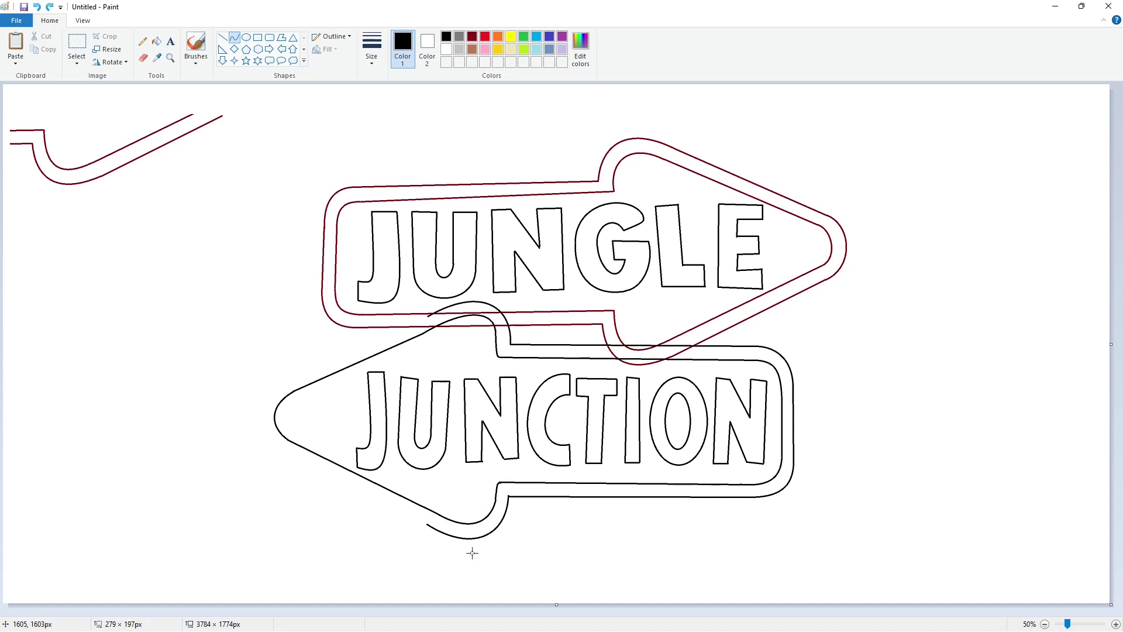
# Close the JUNCTION arrow's outer outline with two slanted straight edges and a rounded tip.
pyautogui.click(222, 37)
pyautogui.moveTo(432, 312); pyautogui.dragTo(286, 379)
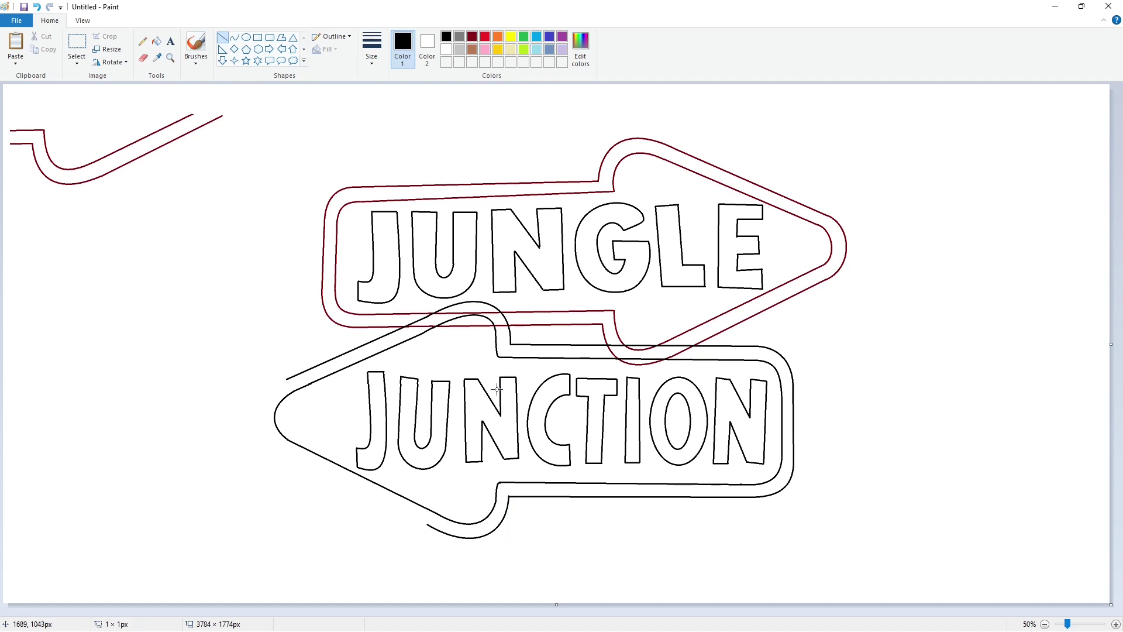
pyautogui.click(497, 389)
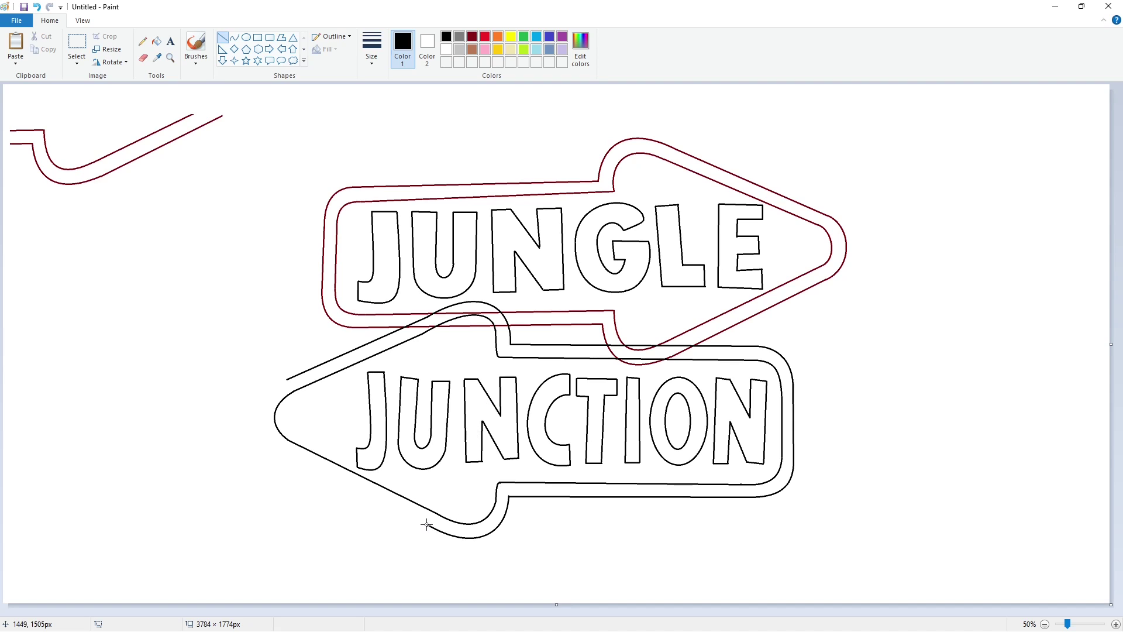
pyautogui.moveTo(426, 525); pyautogui.dragTo(286, 379)
pyautogui.click(591, 532)
pyautogui.click(235, 37)
pyautogui.moveTo(279, 432); pyautogui.dragTo(256, 436)
pyautogui.moveTo(255, 406); pyautogui.dragTo(254, 396)
pyautogui.click(321, 414)
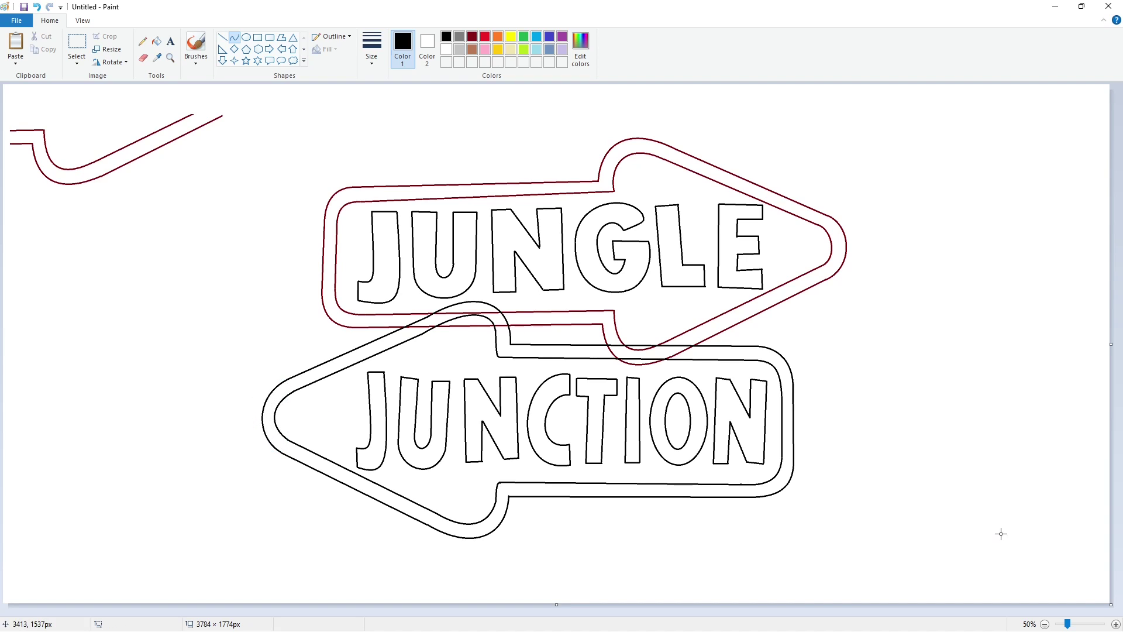
# Copy the spare dark red arrow fragment and paste it with a transparent background at 100% zoom.
pyautogui.click(77, 46)
pyautogui.moveTo(273, 226); pyautogui.dragTo(16, 78)
pyautogui.click(1046, 564)
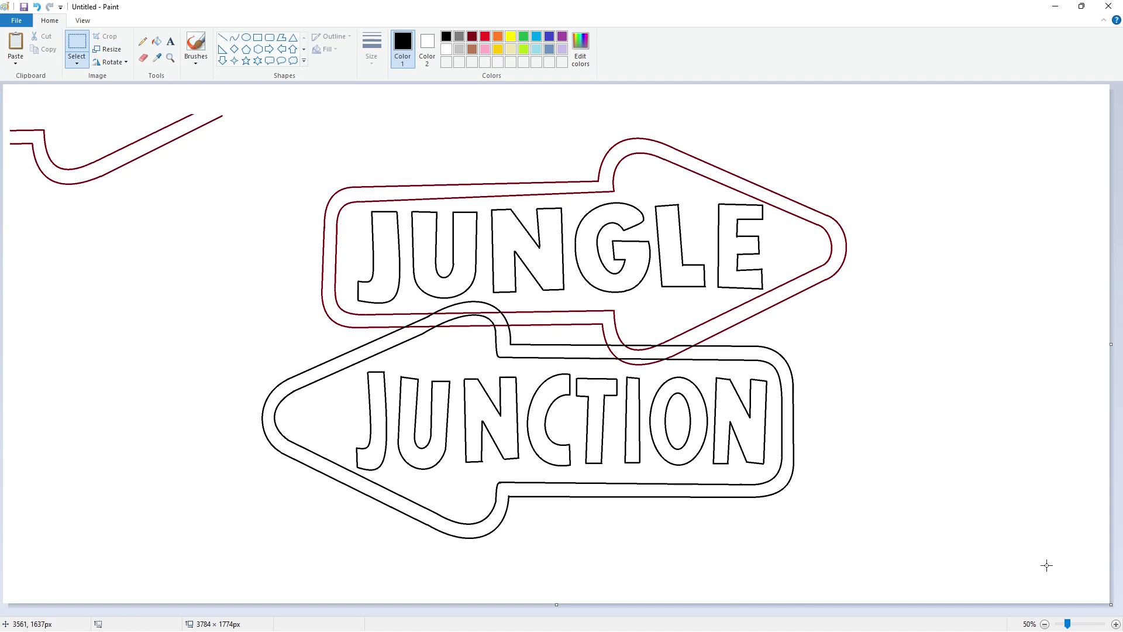
pyautogui.click(1115, 624)
pyautogui.moveTo(470, 612); pyautogui.dragTo(909, 612)
pyautogui.scroll(-3, 815, 502)
pyautogui.hotkey('ctrl', 'v')
pyautogui.click(76, 61)
pyautogui.click(106, 169)
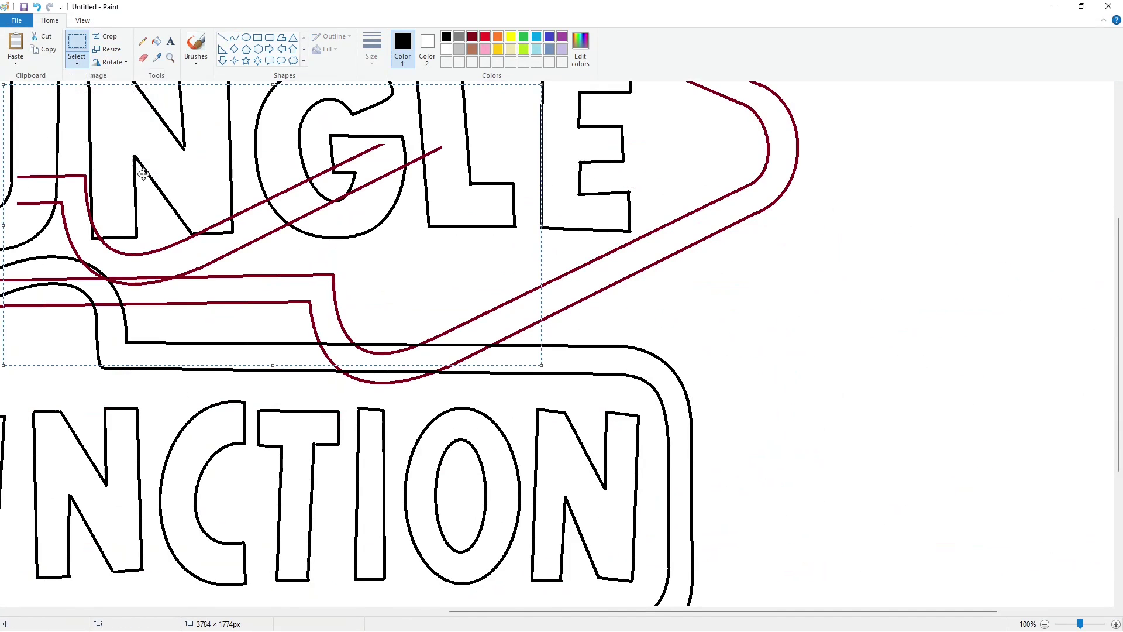
# Position the pasted fragment exactly over the matching lower part of the JUNGLE arrowhead.
pyautogui.moveTo(143, 174); pyautogui.dragTo(386, 273)
pyautogui.press('Right')
pyautogui.press('Right')
pyautogui.press('Right')
pyautogui.press('Right')
pyautogui.press('Right')
pyautogui.press('Right')
pyautogui.press('Right')
pyautogui.press('Right')
pyautogui.press('Right')
pyautogui.press('Right')
pyautogui.click(243, 138)
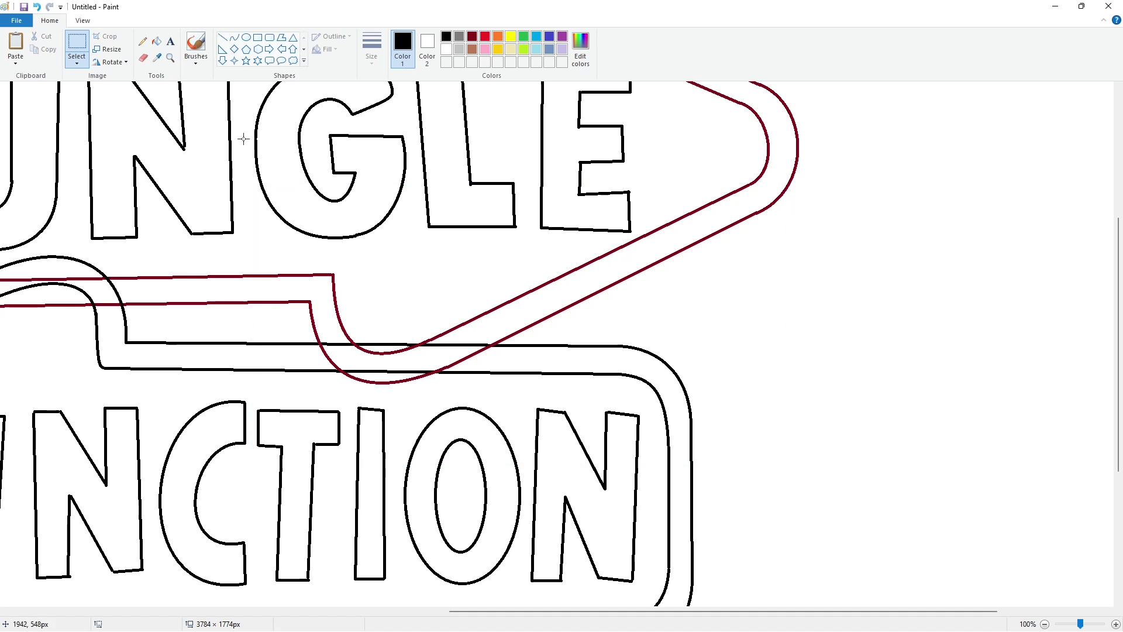
# Erase the black JUNCTION arrow lines that cross the lower part of the JUNGLE arrowhead by filling them with white.
pyautogui.click(156, 42)
pyautogui.click(445, 49)
pyautogui.click(391, 343)
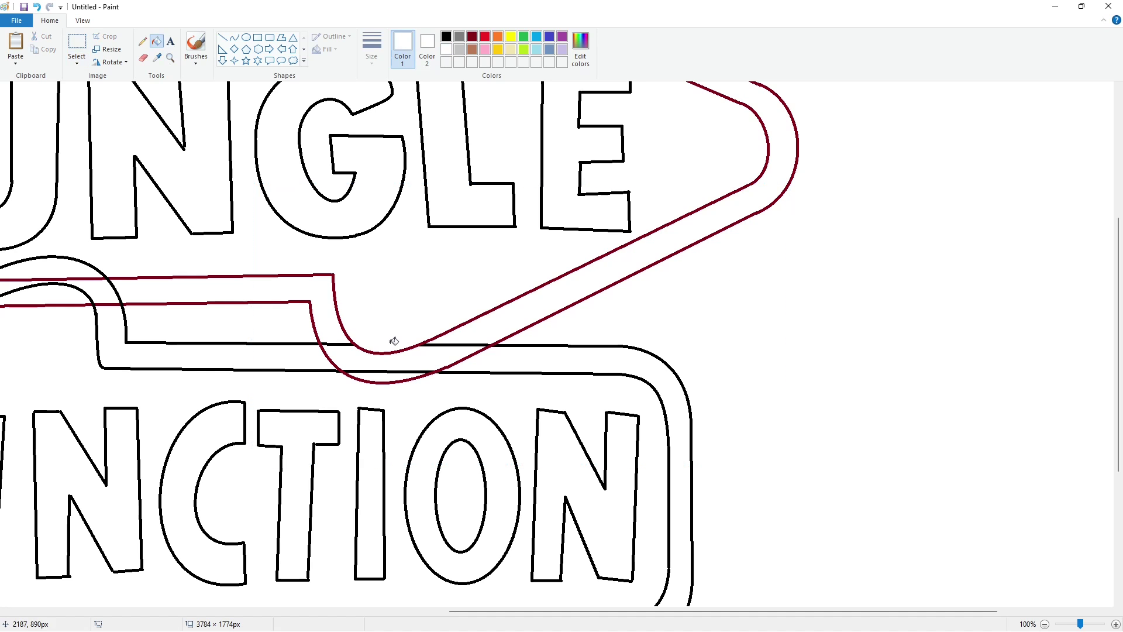
pyautogui.click(404, 369)
pyautogui.click(444, 345)
pyautogui.click(338, 343)
# Erase the dark red line segments that cross the top of the JUNCTION arrowhead by filling them with white.
pyautogui.moveTo(704, 612); pyautogui.dragTo(508, 611)
pyautogui.click(458, 305)
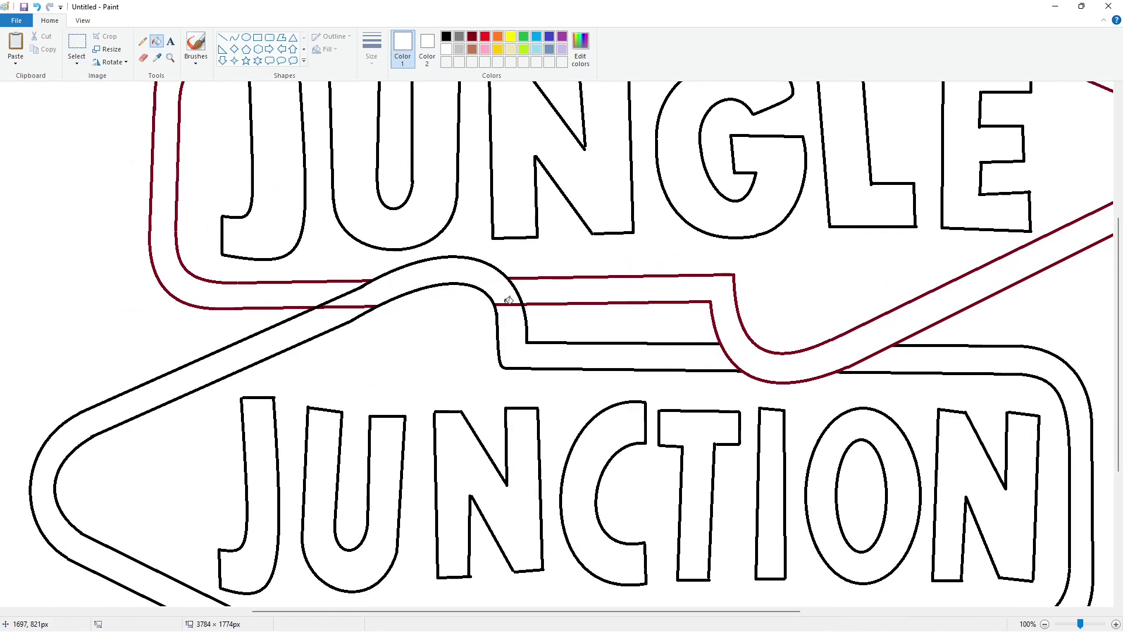
pyautogui.click(506, 304)
pyautogui.click(357, 306)
# Erase the two lines of the spare fragment left of the JUNGLE arrow by filling them with white.
pyautogui.click(1045, 624)
pyautogui.click(196, 128)
pyautogui.click(193, 112)
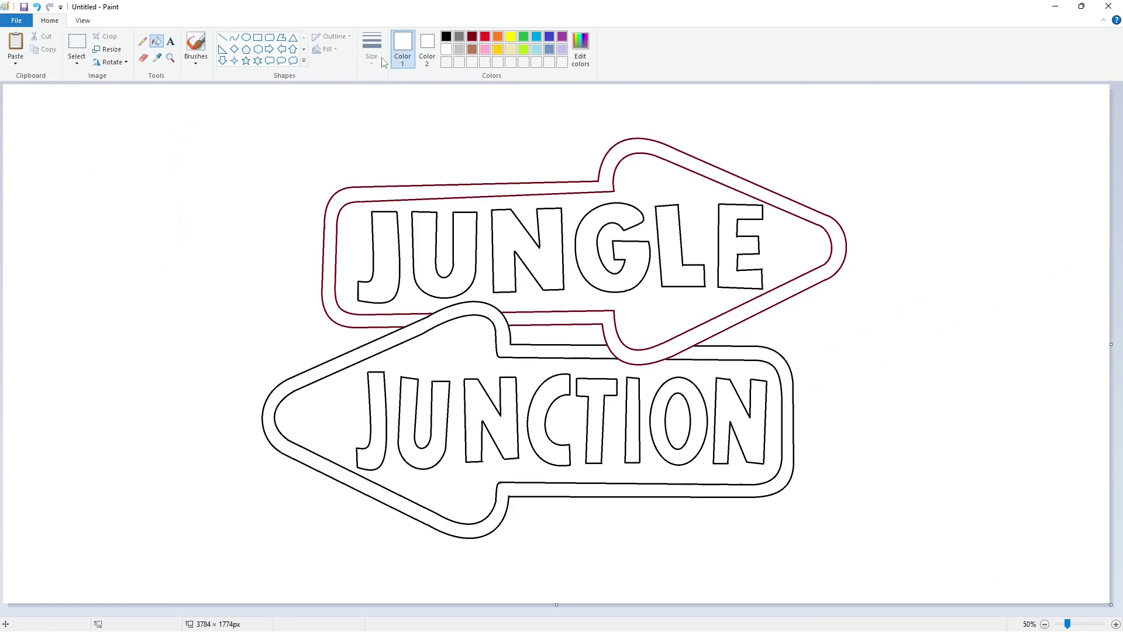
# Recolor the JUNGLE arrow's outer and inner outlines black.
pyautogui.click(446, 36)
pyautogui.click(842, 228)
pyautogui.click(827, 234)
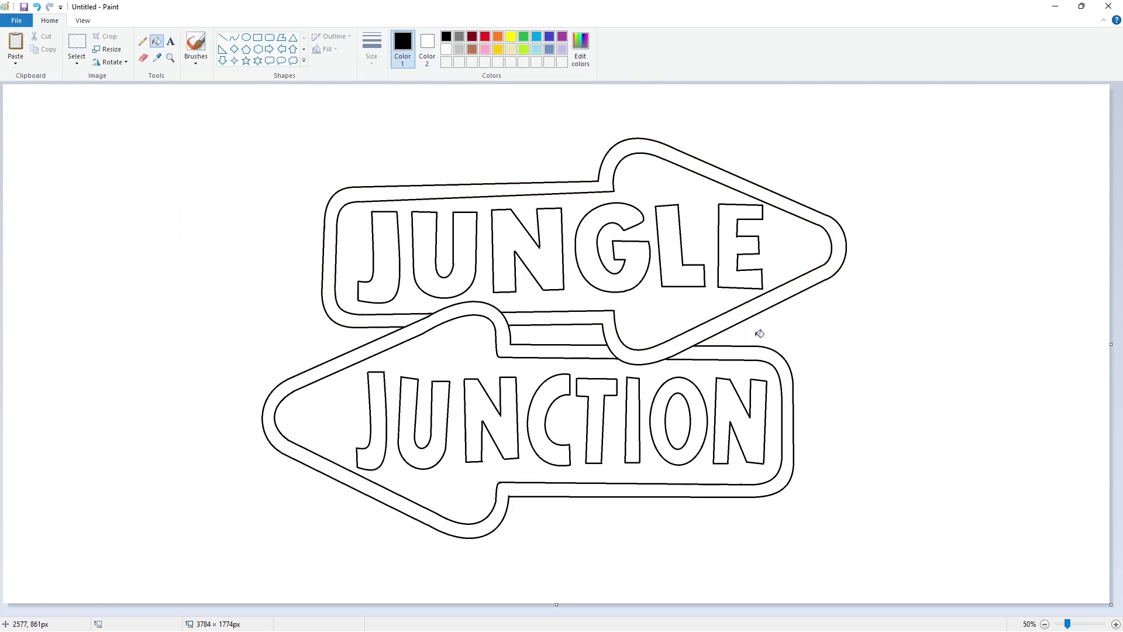
# Mix a slightly darker custom turquoise and fill the JUNGLE arrow's interior with blue.
pyautogui.click(536, 36)
pyautogui.click(580, 50)
pyautogui.click(686, 305)
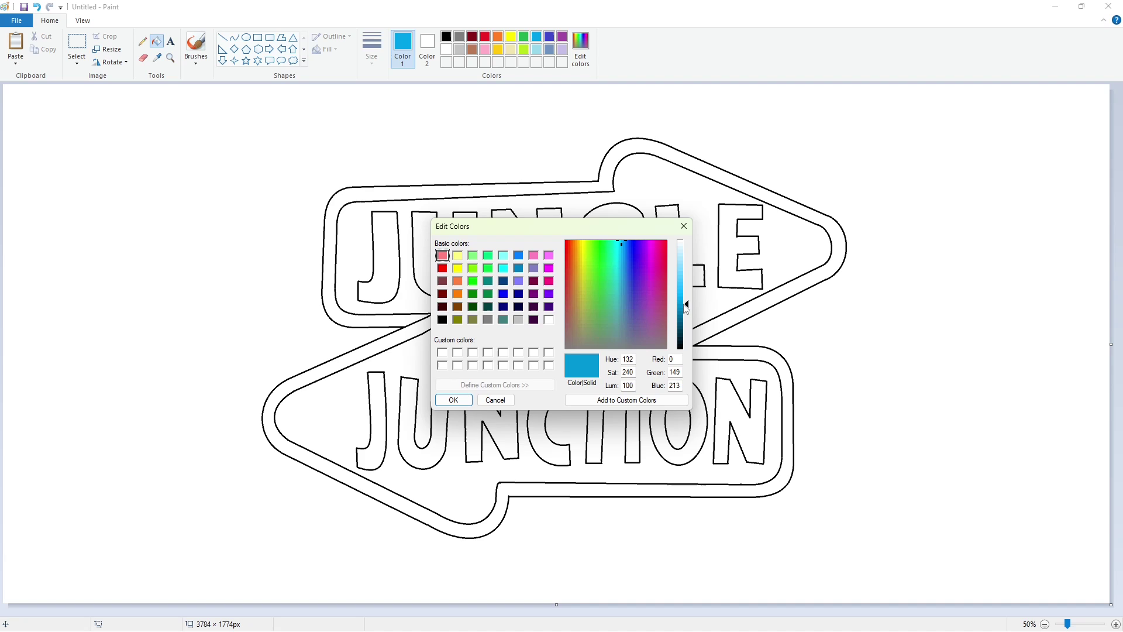
pyautogui.click(467, 401)
pyautogui.click(638, 187)
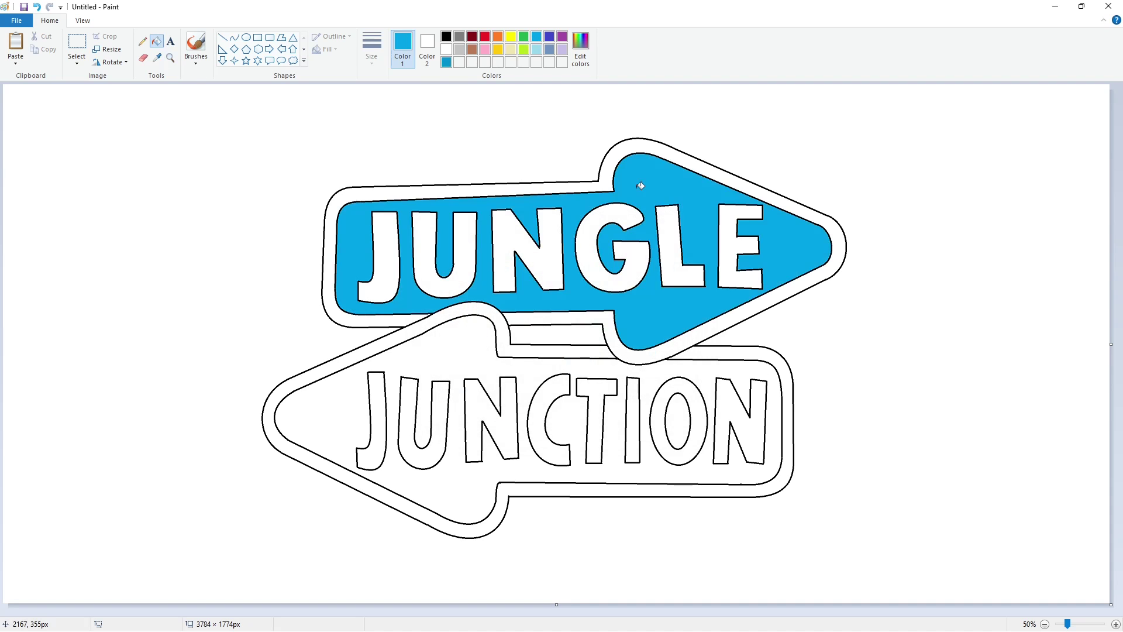
# Mix a lighter custom turquoise and fill the JUNGLE arrow's interior with it.
pyautogui.click(589, 68)
pyautogui.click(678, 293)
pyautogui.click(455, 397)
pyautogui.click(642, 186)
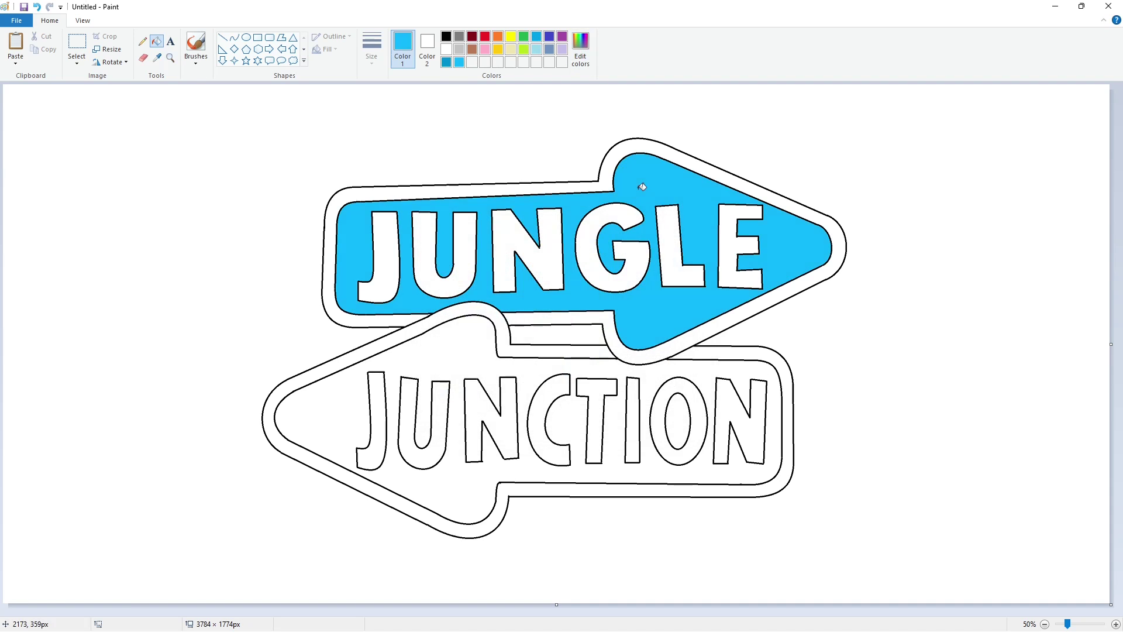
pyautogui.click(536, 37)
pyautogui.click(530, 456)
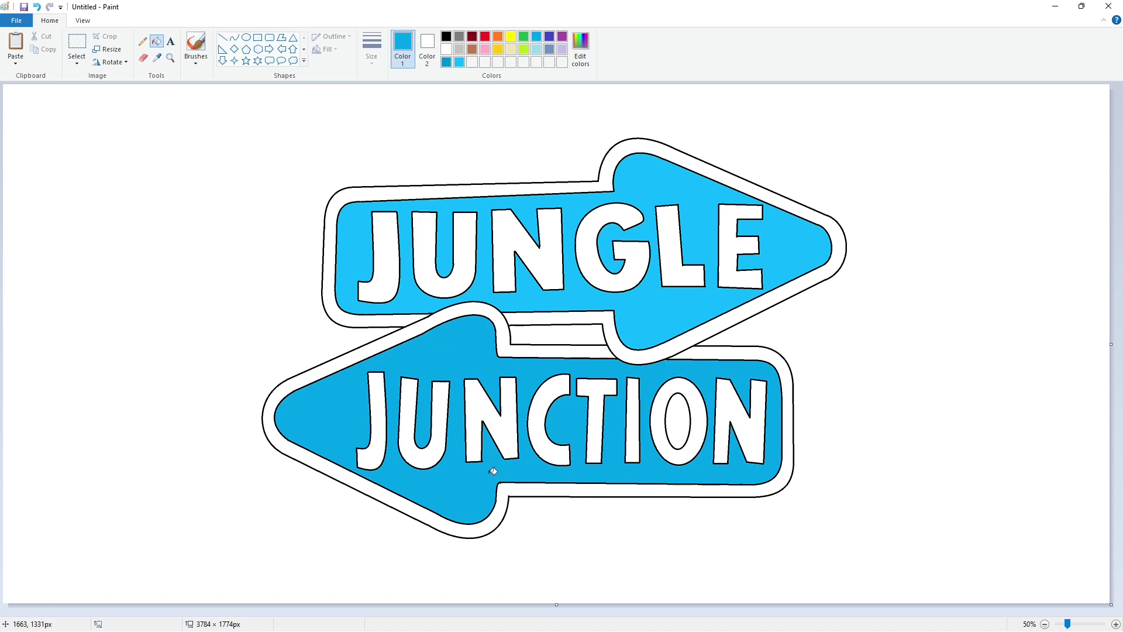
pyautogui.click(503, 501)
pyautogui.hotkey('ctrl', 'z')
pyautogui.hotkey('ctrl', 'z')
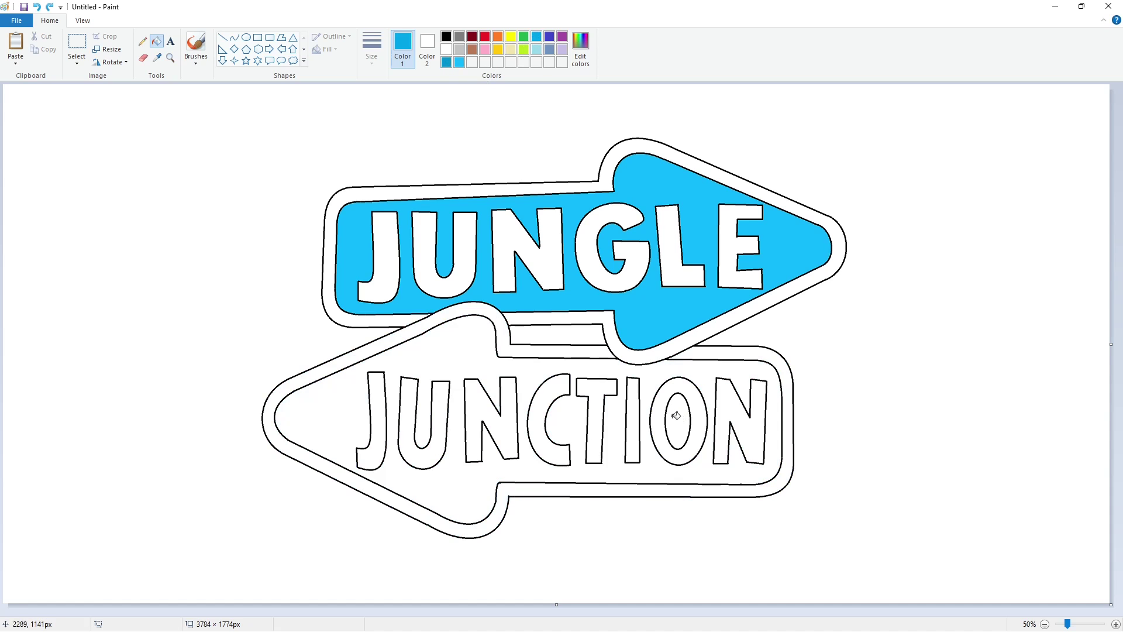
# Fill the JUNCTION arrow's border band and all eight JUNCTION letters with turquoise.
pyautogui.click(650, 488)
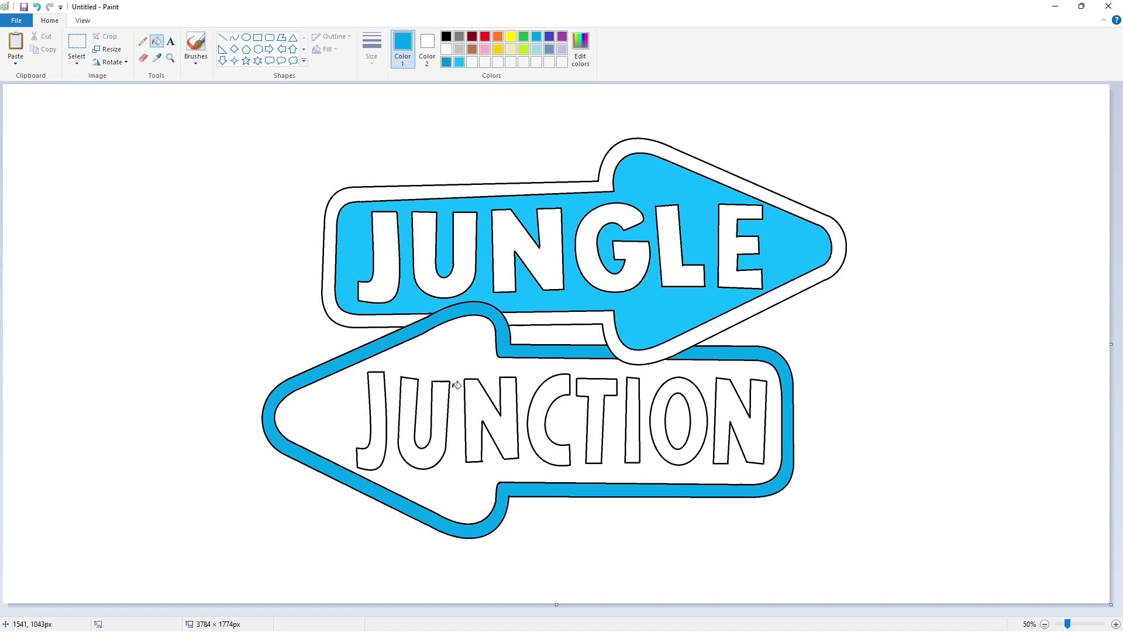
pyautogui.click(383, 401)
pyautogui.click(410, 417)
pyautogui.click(459, 423)
pyautogui.click(535, 417)
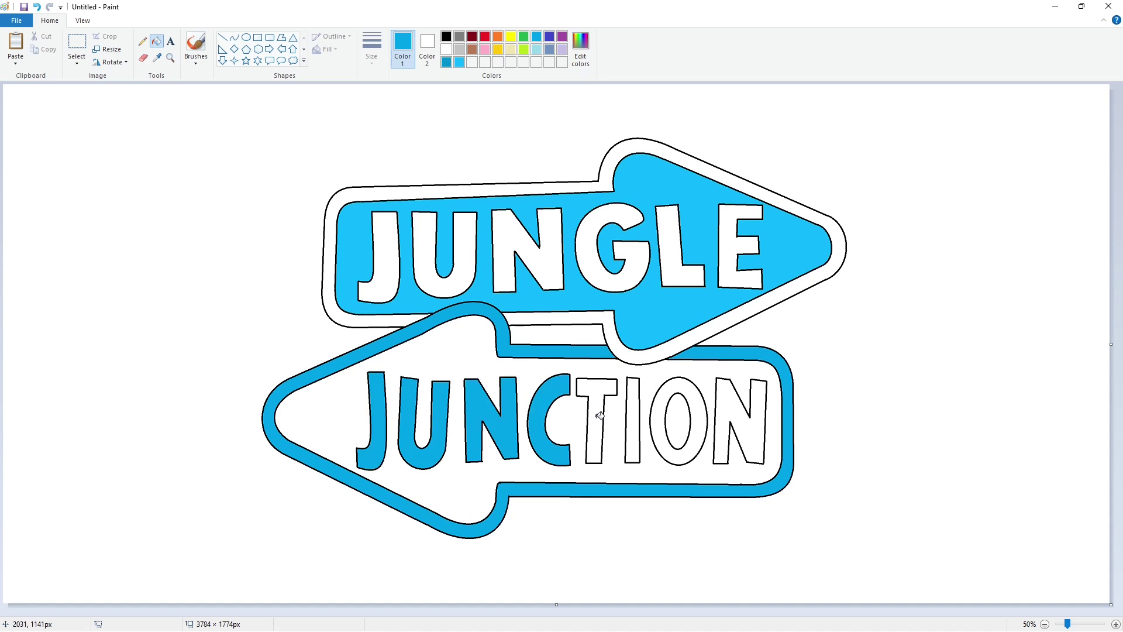
pyautogui.click(600, 415)
pyautogui.click(634, 416)
pyautogui.click(659, 421)
pyautogui.click(728, 412)
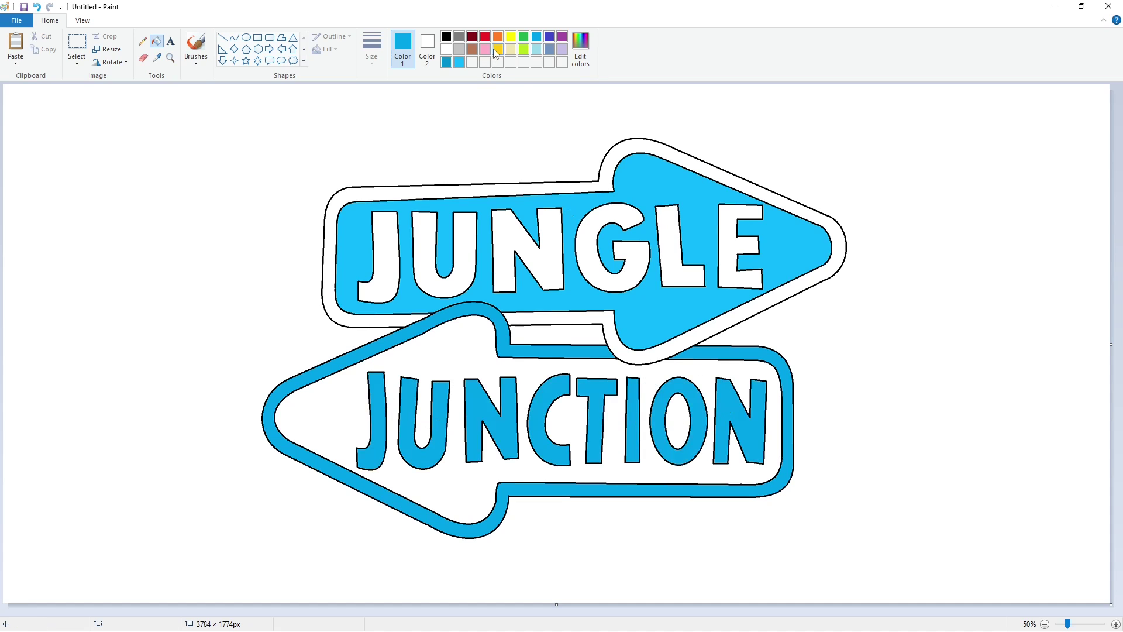
# Fill all six JUNGLE letters and the JUNGLE arrow's border band with yellow.
pyautogui.click(496, 51)
pyautogui.click(391, 250)
pyautogui.click(510, 37)
pyautogui.click(387, 252)
pyautogui.click(422, 256)
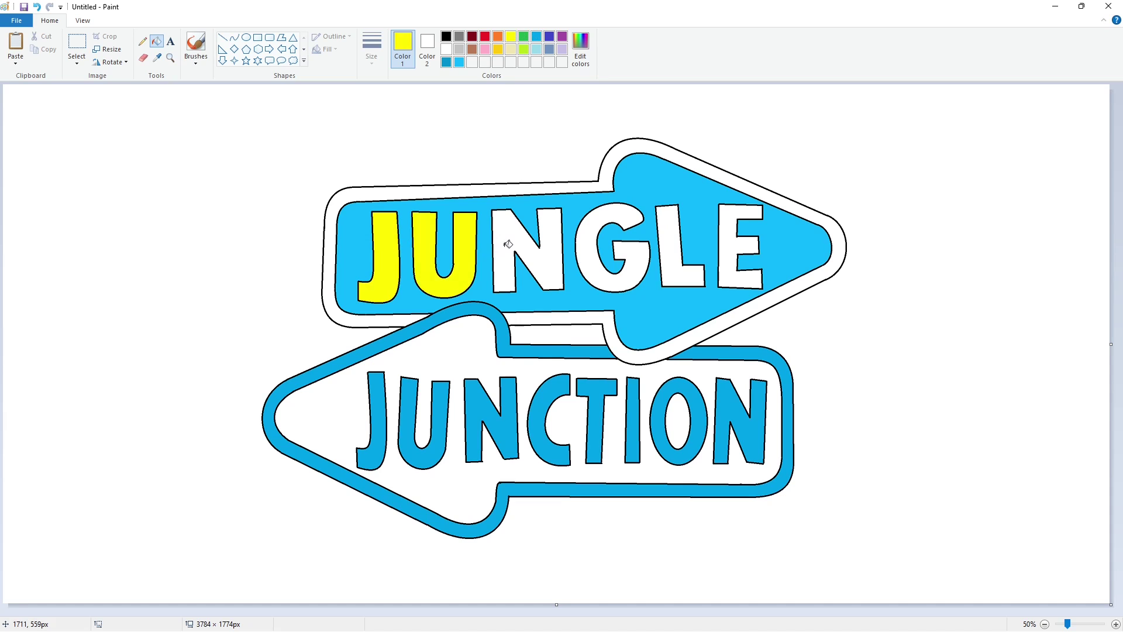
pyautogui.click(508, 244)
pyautogui.click(583, 245)
pyautogui.click(670, 254)
pyautogui.click(732, 265)
pyautogui.click(775, 196)
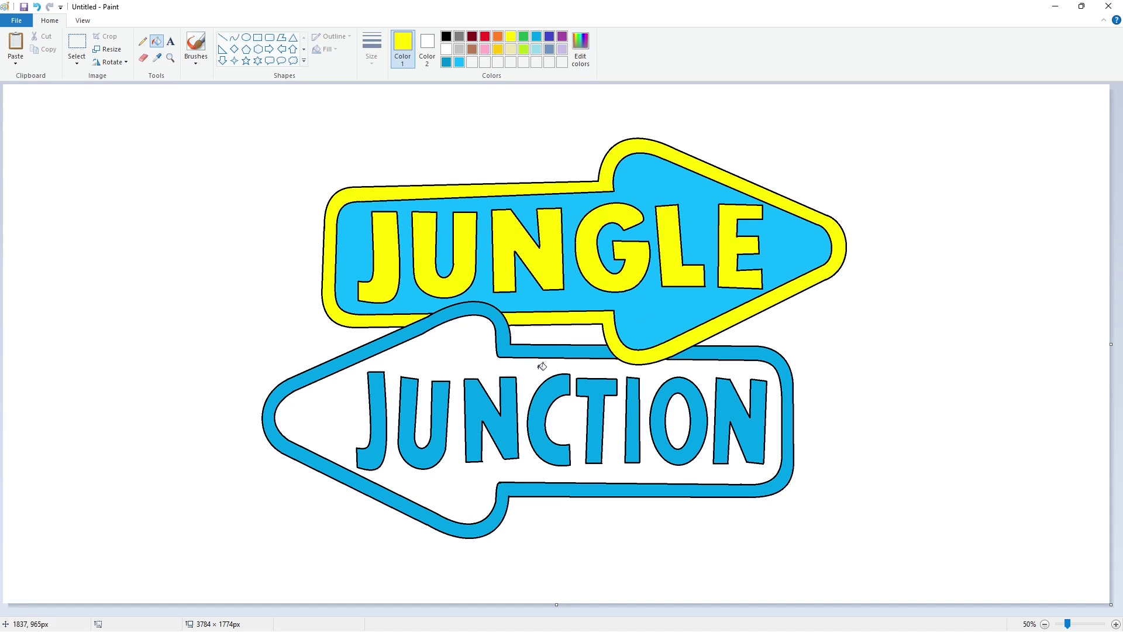
# Fill the JUNCTION arrow's interior with yellow, trying gold along the way.
pyautogui.click(655, 373)
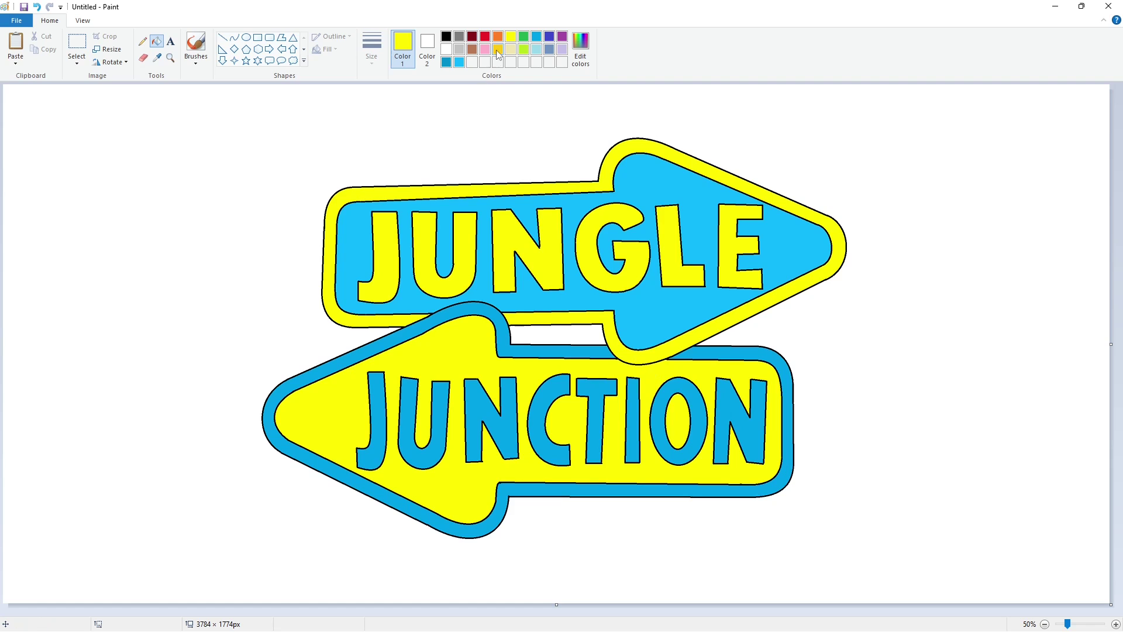
pyautogui.click(498, 52)
pyautogui.click(651, 381)
pyautogui.click(510, 36)
pyautogui.click(657, 377)
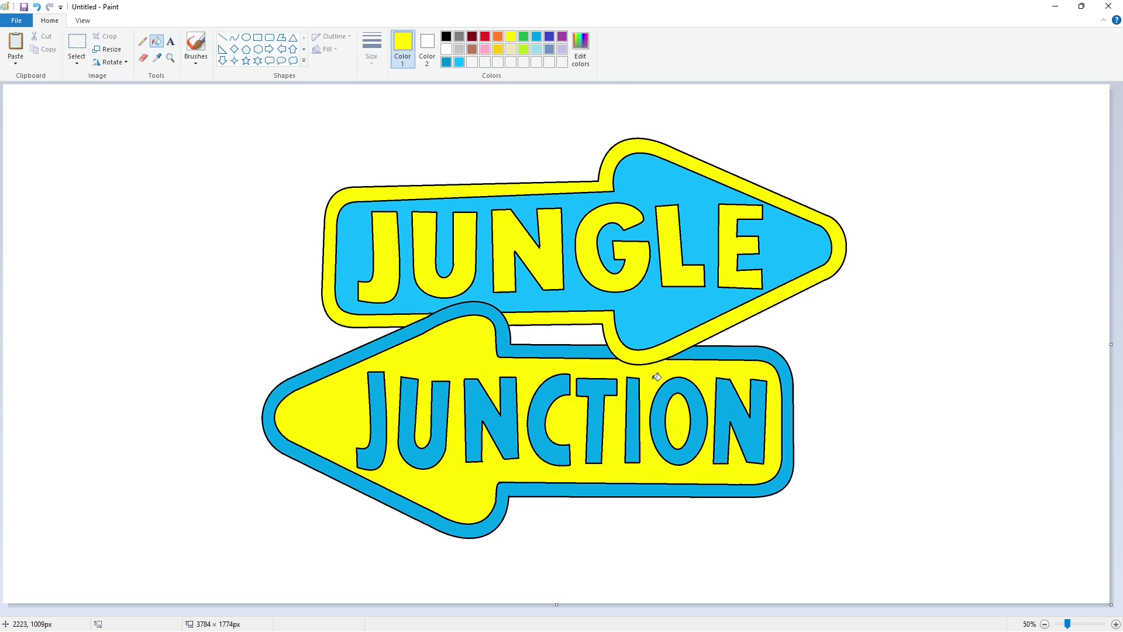